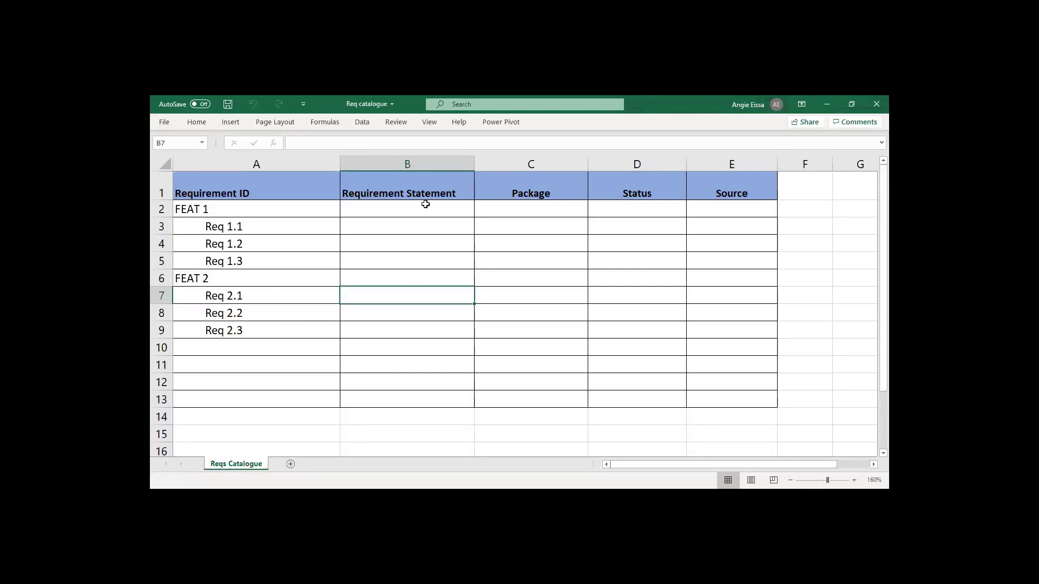
# Widen the Requirement Statement column and narrow the Requirement ID column
pyautogui.click(257, 179)
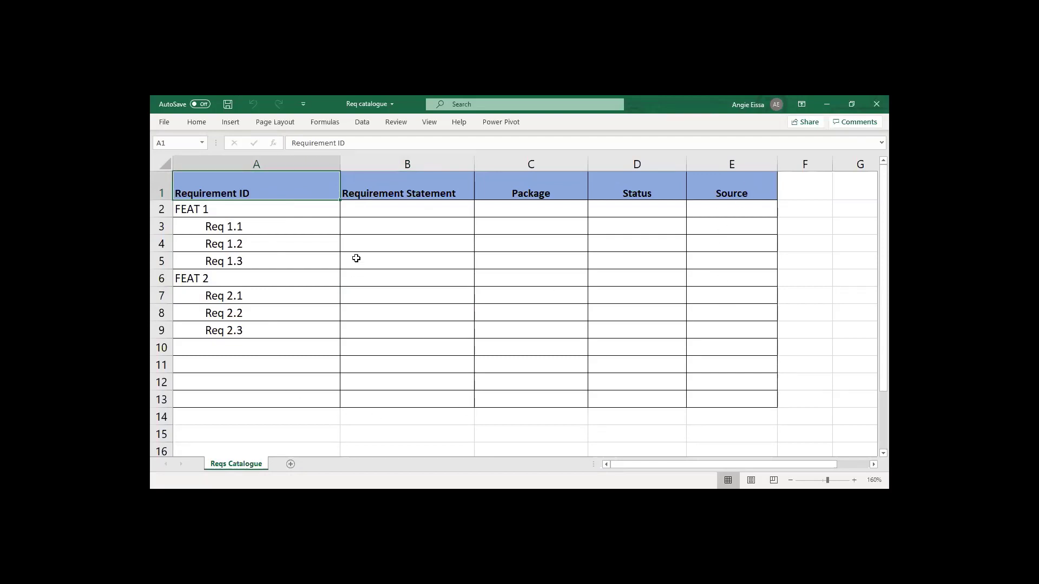
pyautogui.moveTo(474, 162); pyautogui.dragTo(588, 164)
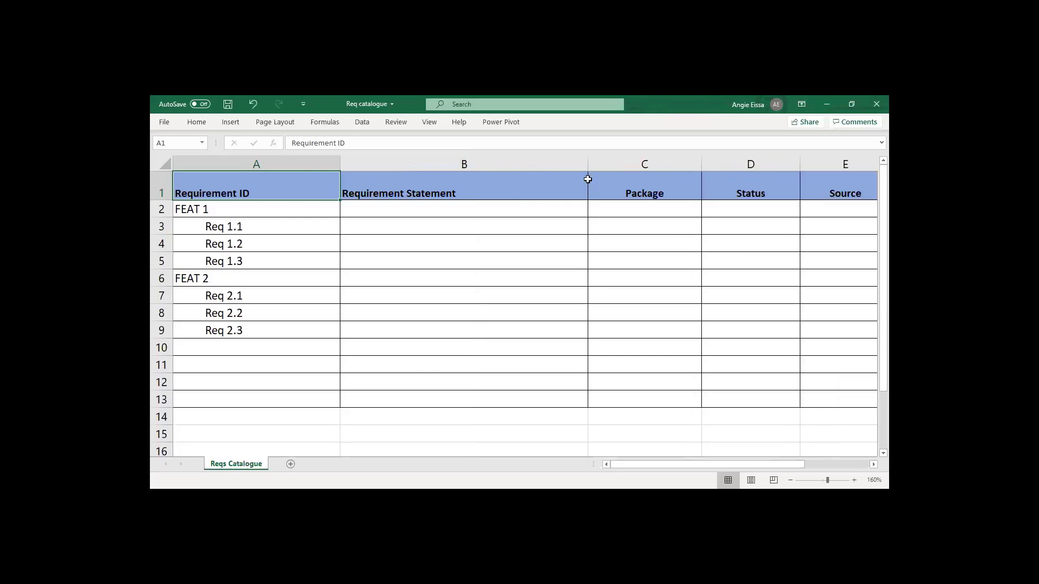
pyautogui.click(163, 187)
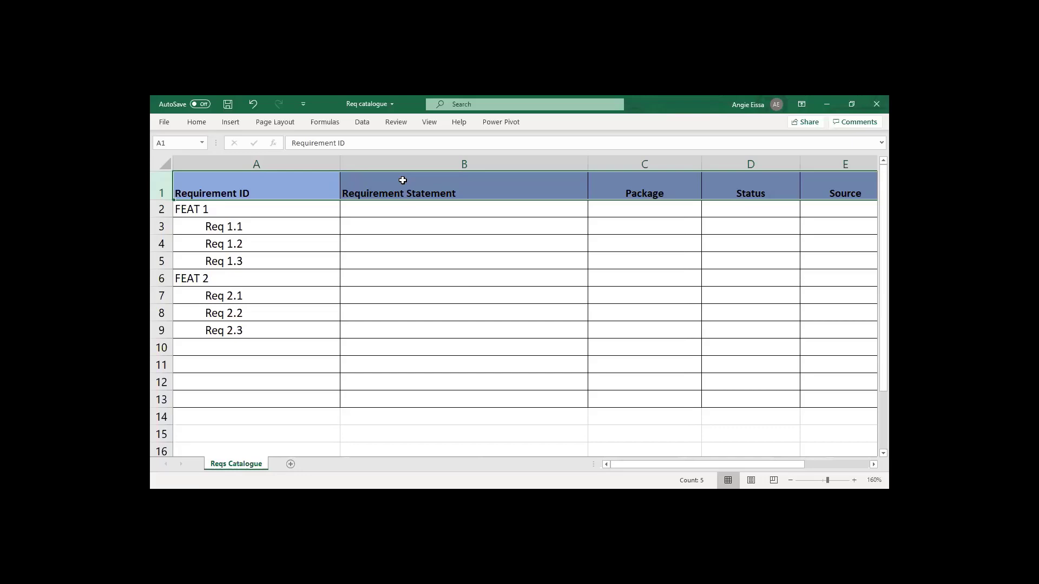
pyautogui.click(314, 193)
pyautogui.moveTo(338, 161); pyautogui.dragTo(283, 163)
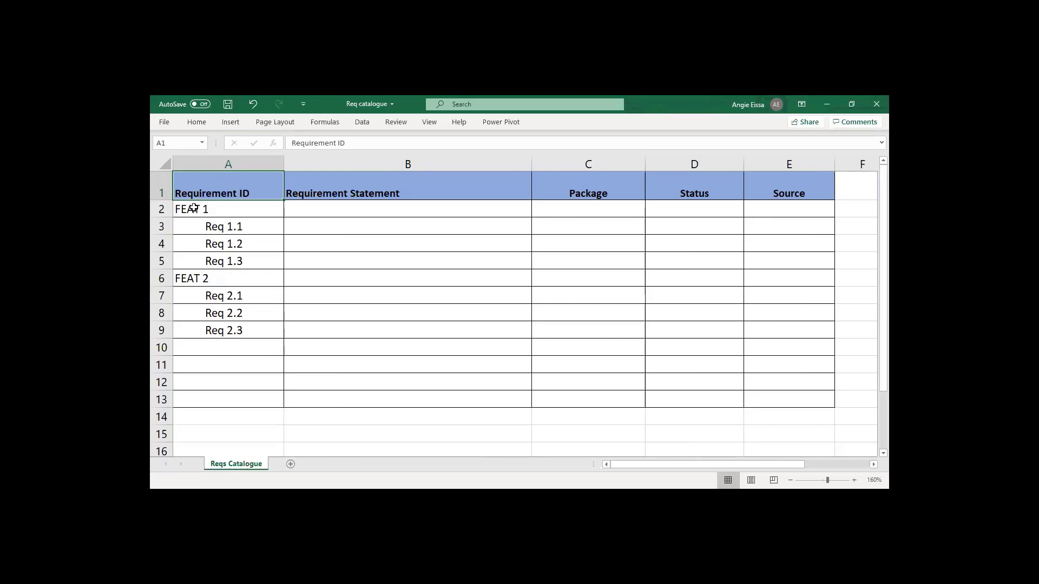
pyautogui.click(424, 194)
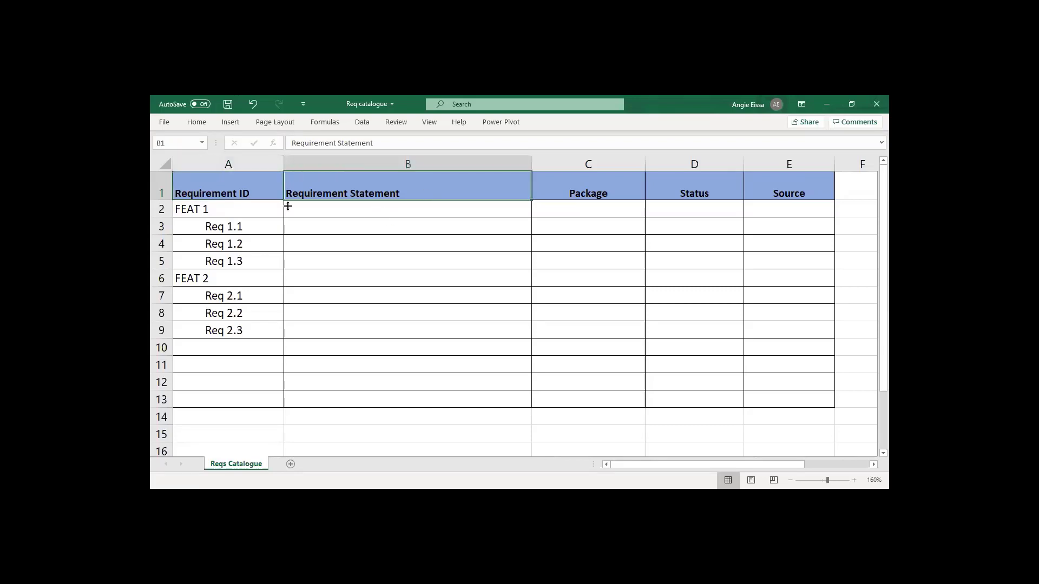
pyautogui.click(159, 209)
pyautogui.click(210, 208)
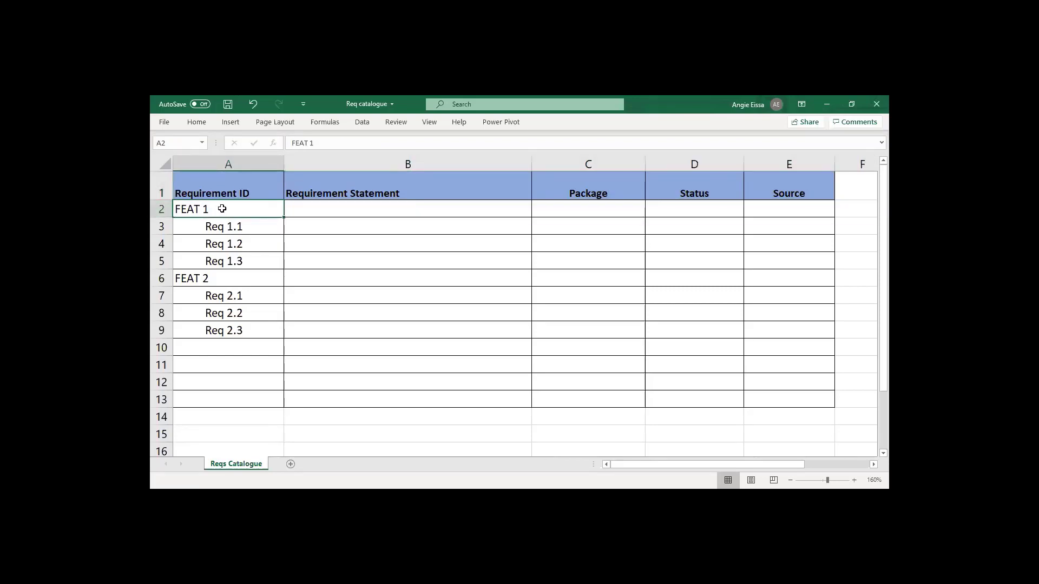
# Enter the sample requirement IDs 100, 101 and 102 in cells A11 to A13
pyautogui.click(236, 365)
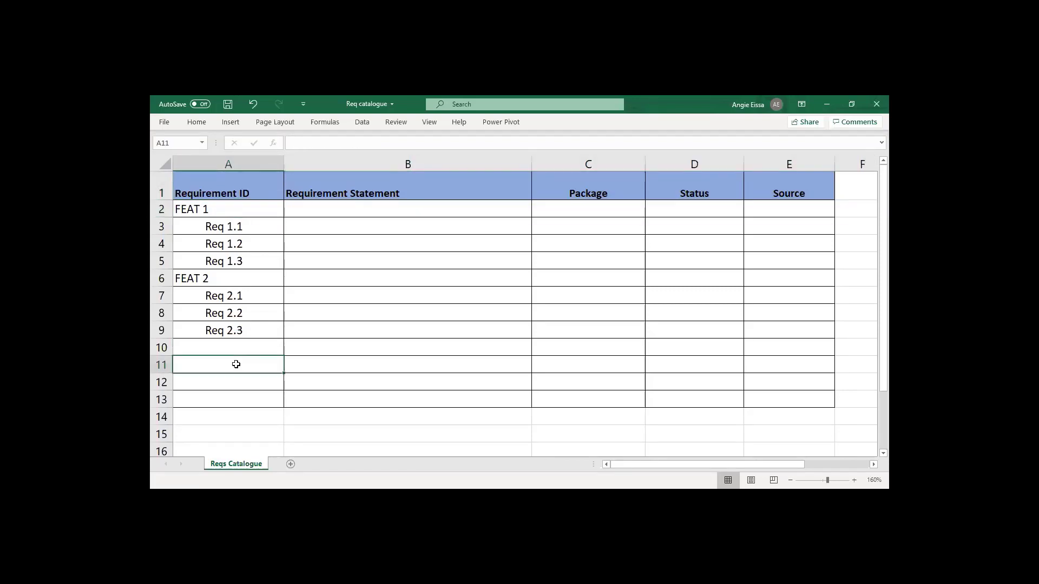
pyautogui.write('100')
pyautogui.press('Return')
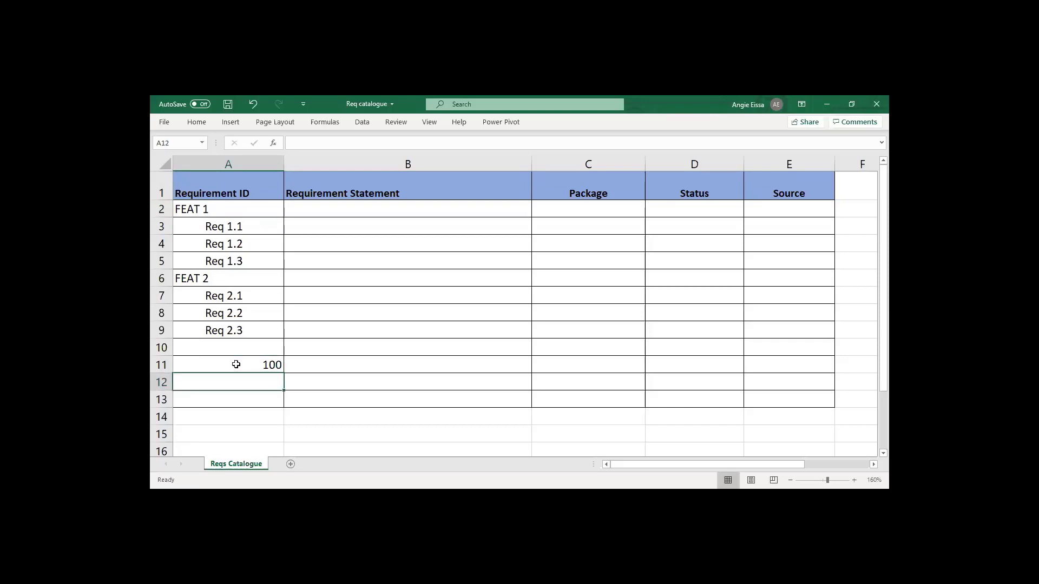
pyautogui.write('101')
pyautogui.press('Return')
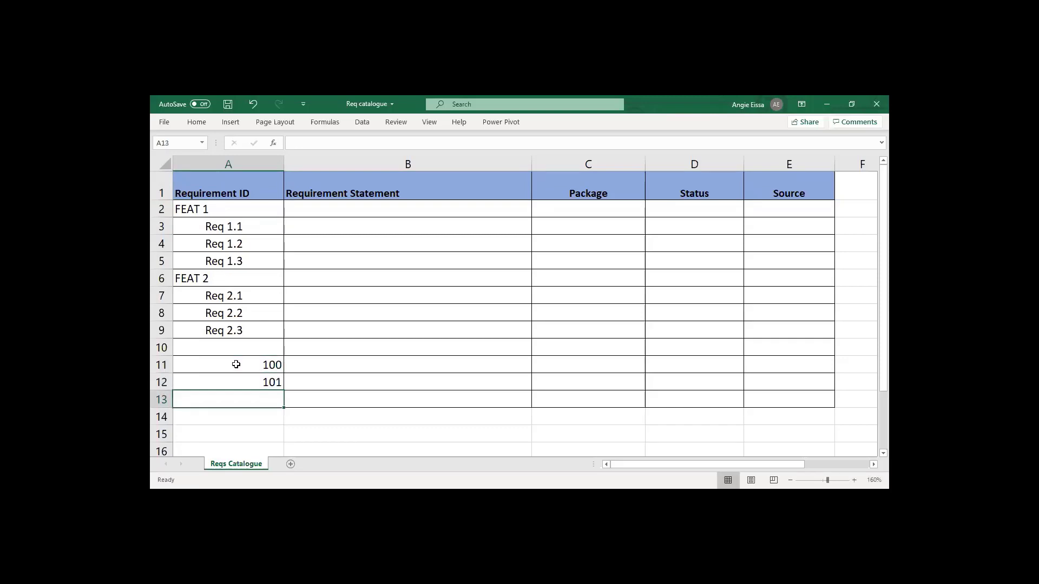
pyautogui.write('102')
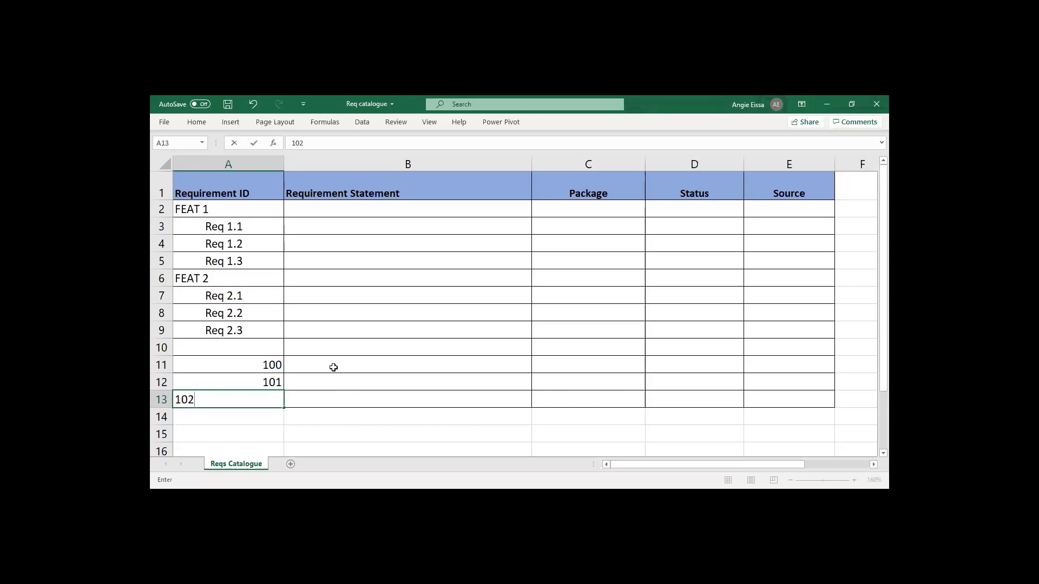
pyautogui.click(333, 367)
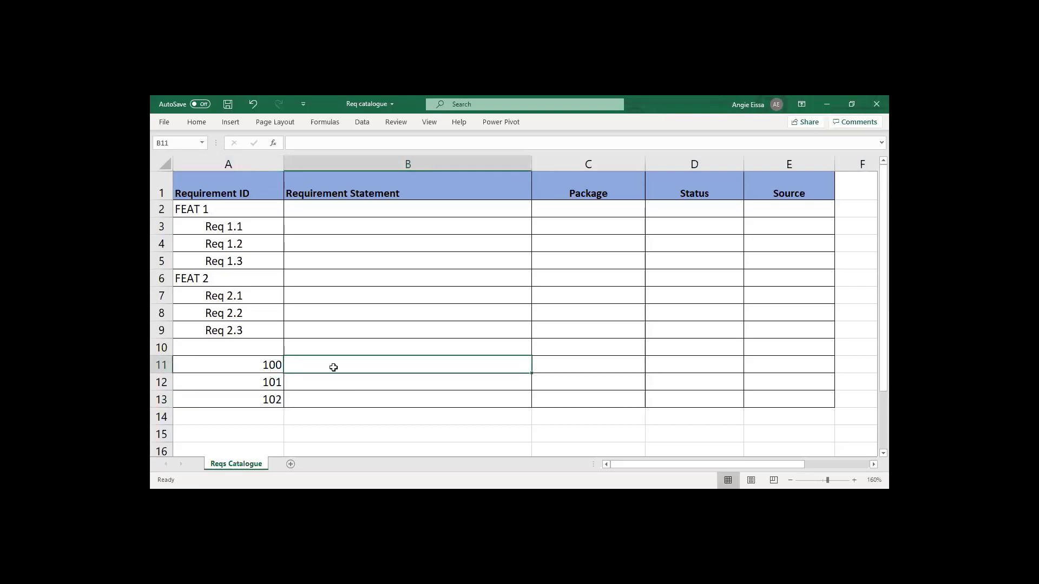
# Enter "The system should allow single or multiple room booking" as the requirement statement for Req 1.1
pyautogui.doubleClick(328, 224)
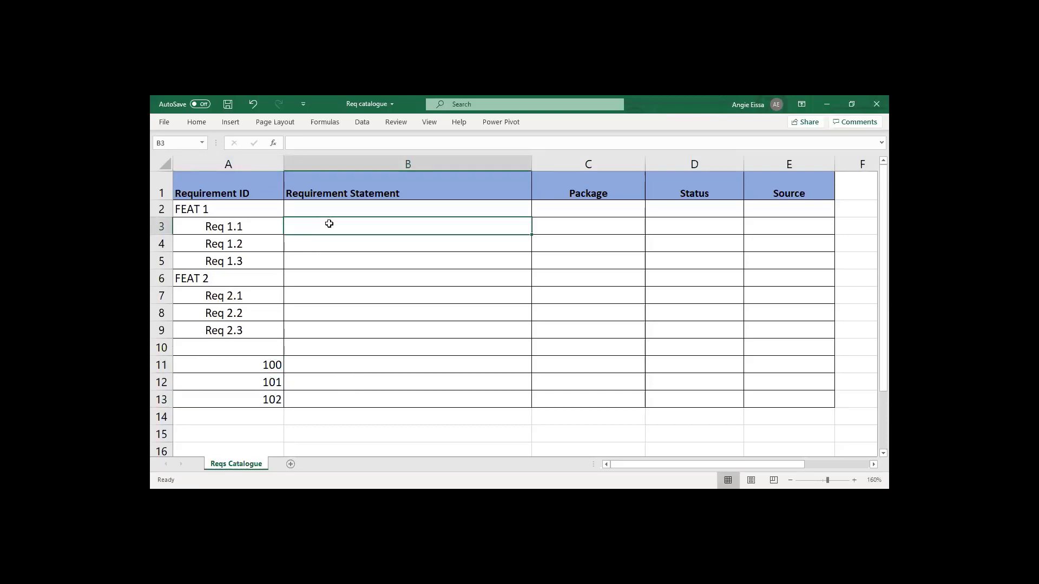
pyautogui.write('The system')
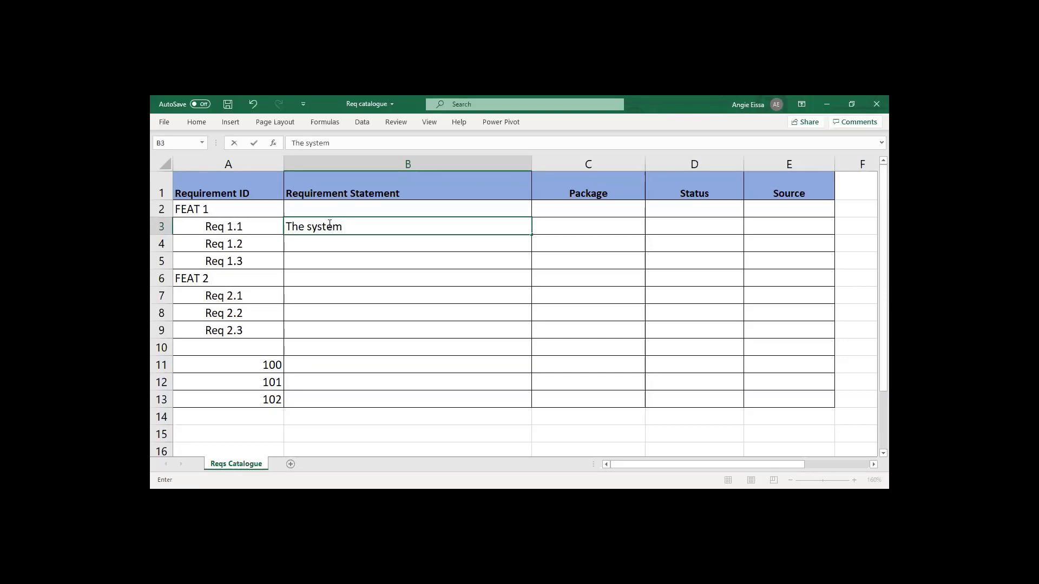
pyautogui.write(' should allow ')
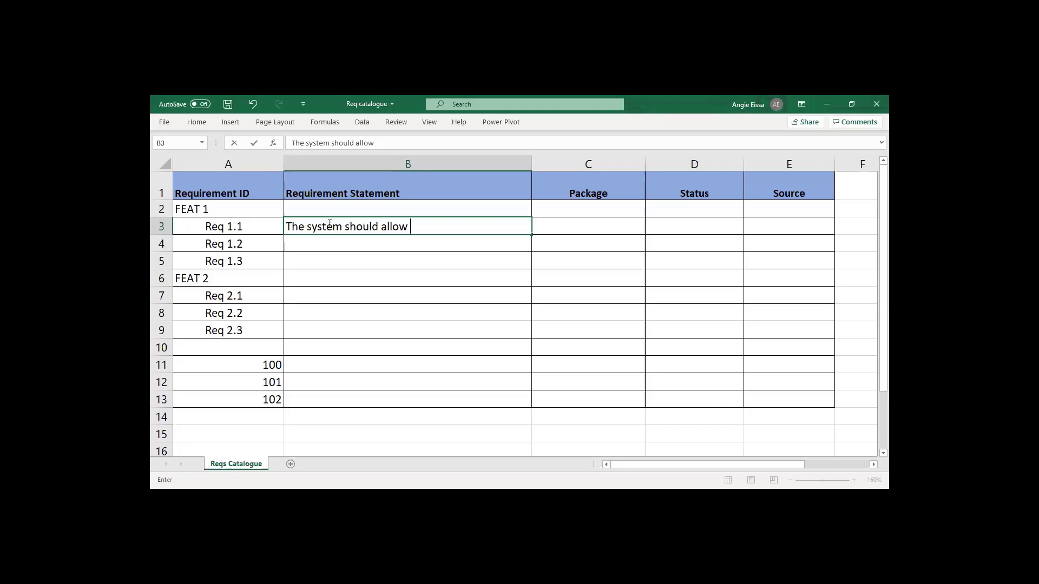
pyautogui.write('single or multiple')
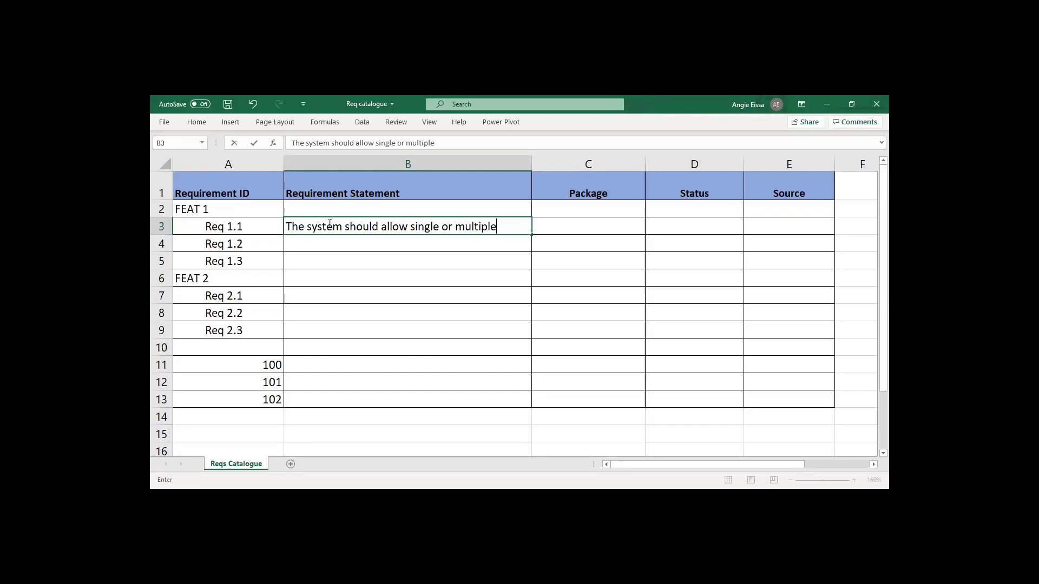
pyautogui.write(' room booking')
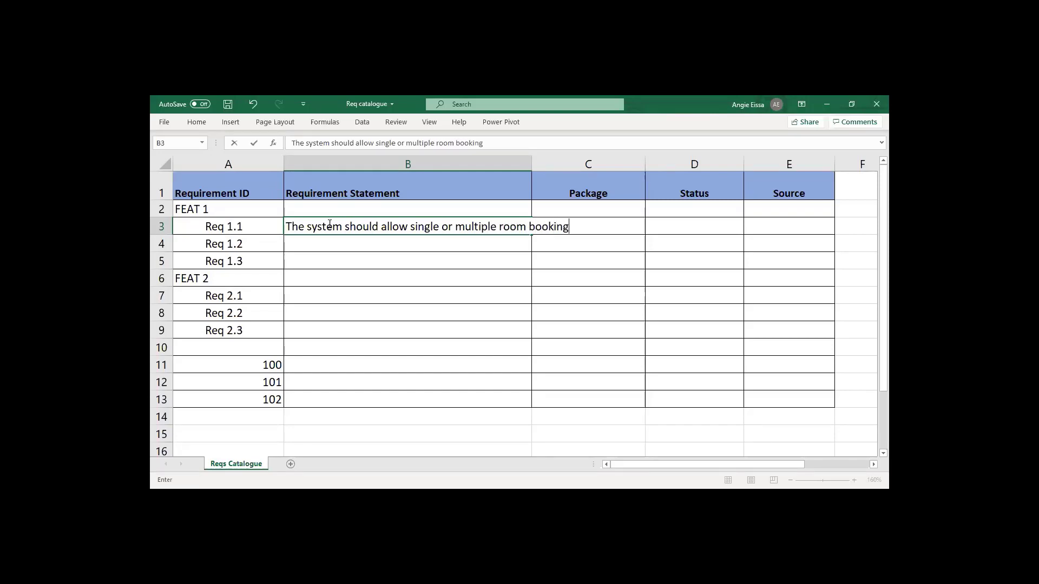
pyautogui.click(405, 280)
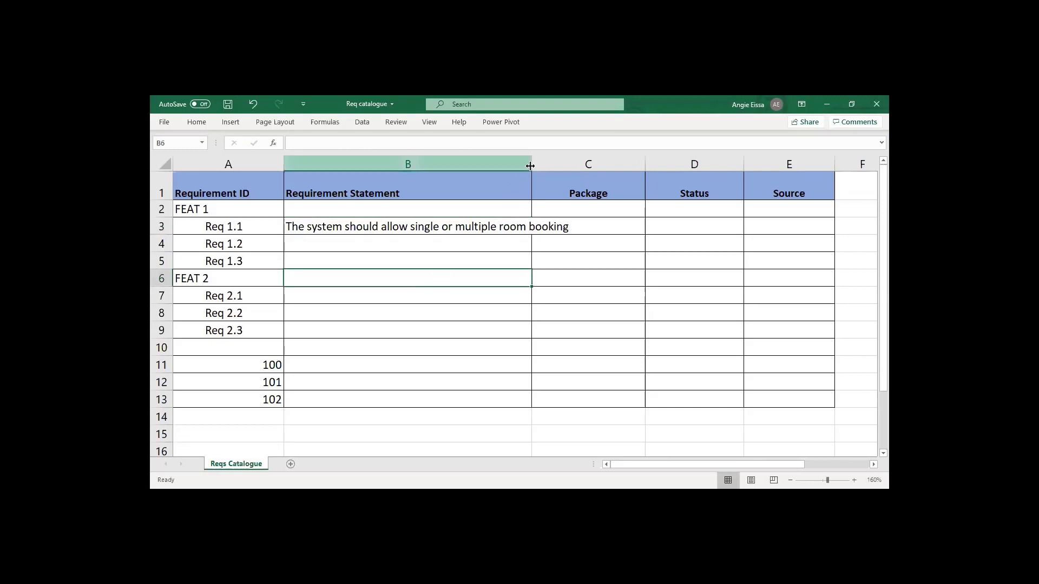
# Widen the Requirement Statement column to fit the Req 1.1 text and end that statement with a period
pyautogui.moveTo(530, 160); pyautogui.dragTo(584, 161)
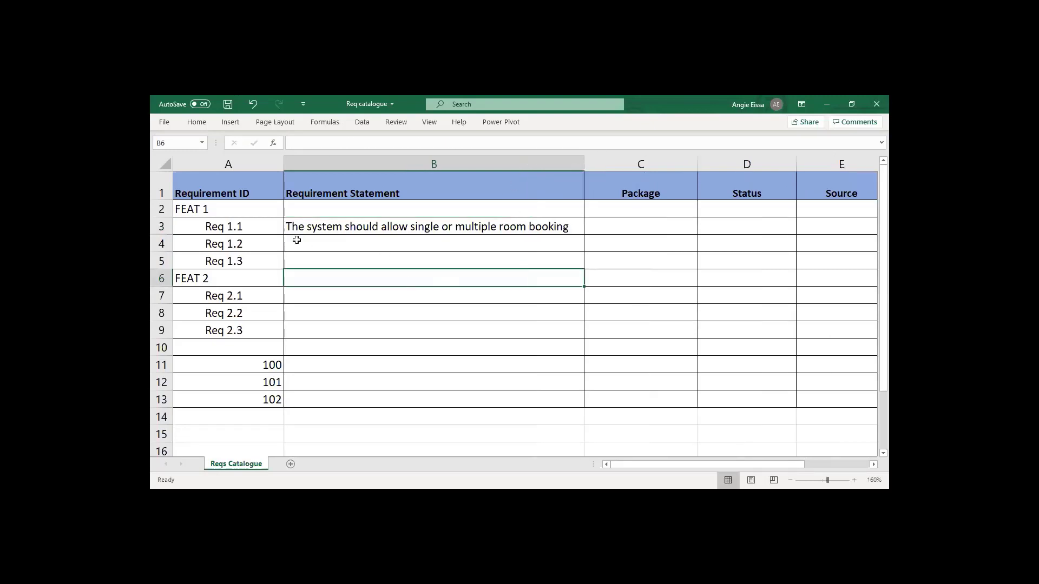
pyautogui.click(576, 226)
pyautogui.doubleClick(576, 227)
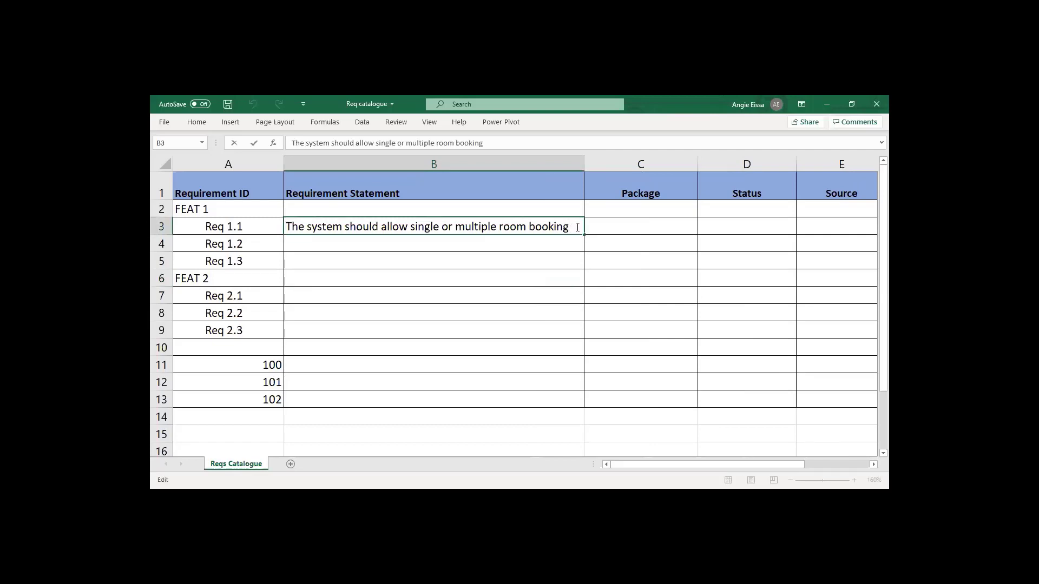
pyautogui.write('.')
pyautogui.click(159, 227)
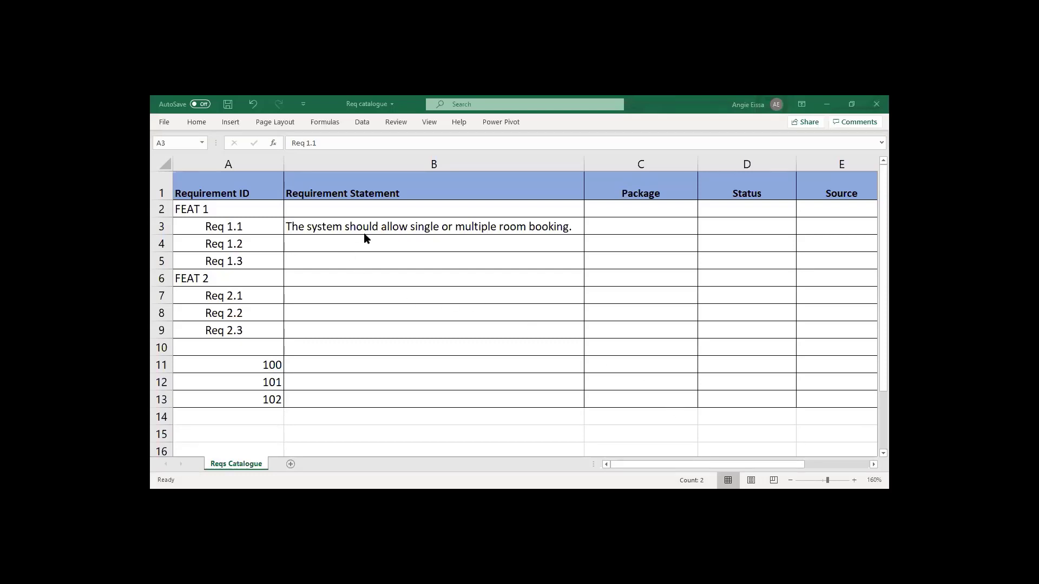
# Change the Package column header in C1 to "Package/Module"
pyautogui.click(417, 198)
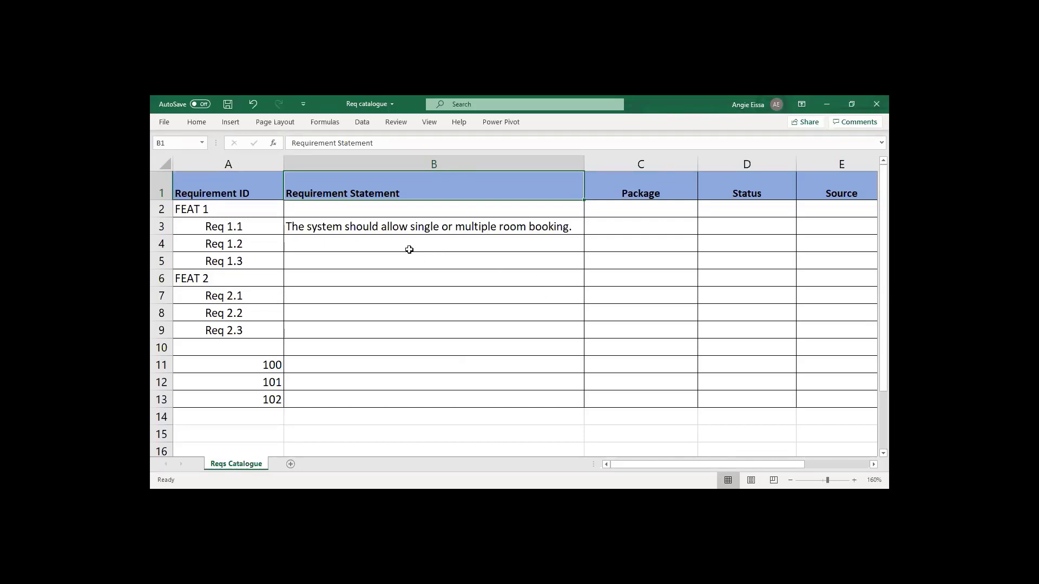
pyautogui.click(621, 226)
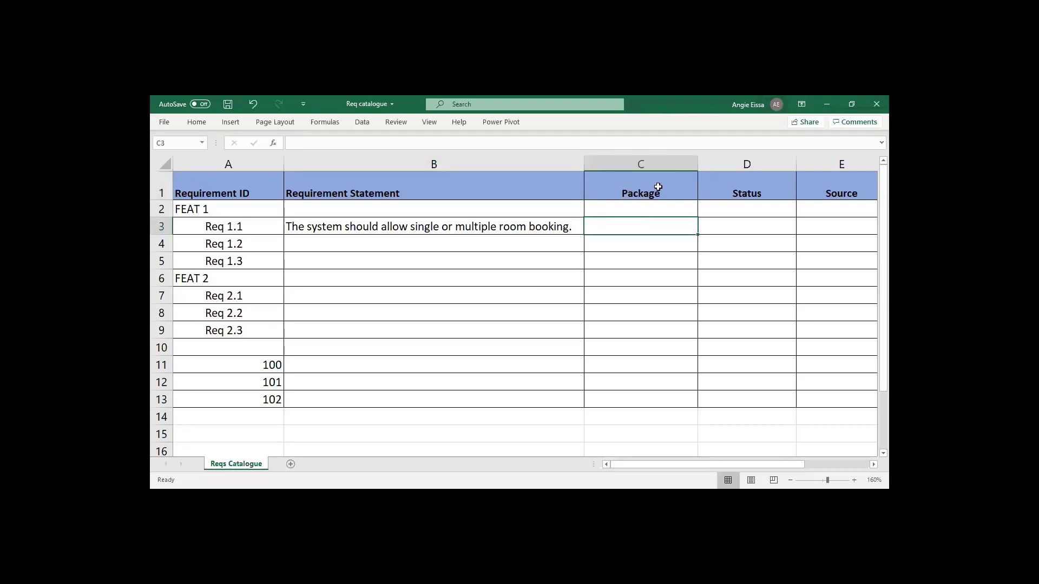
pyautogui.click(658, 187)
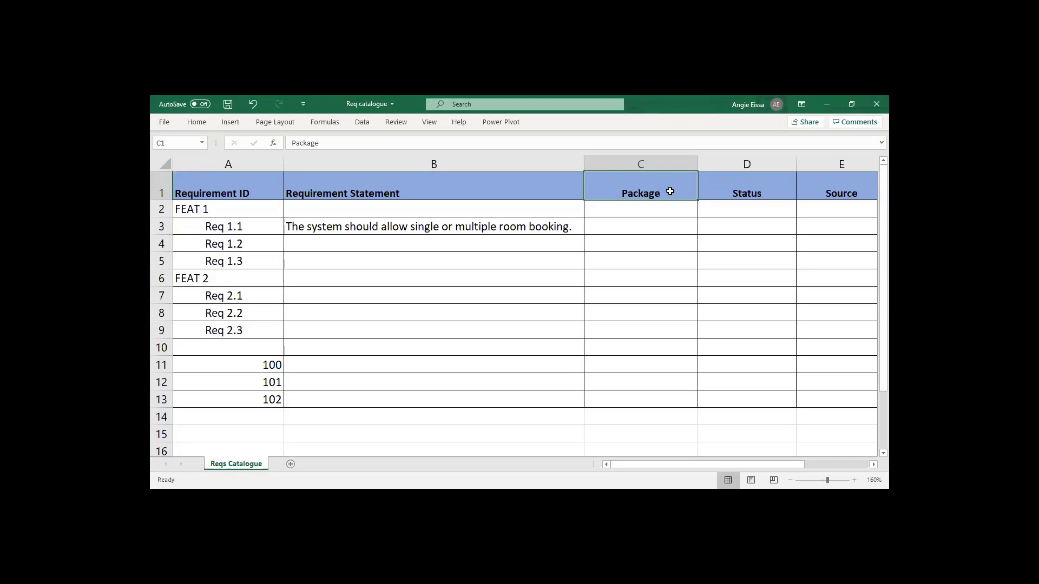
pyautogui.doubleClick(672, 194)
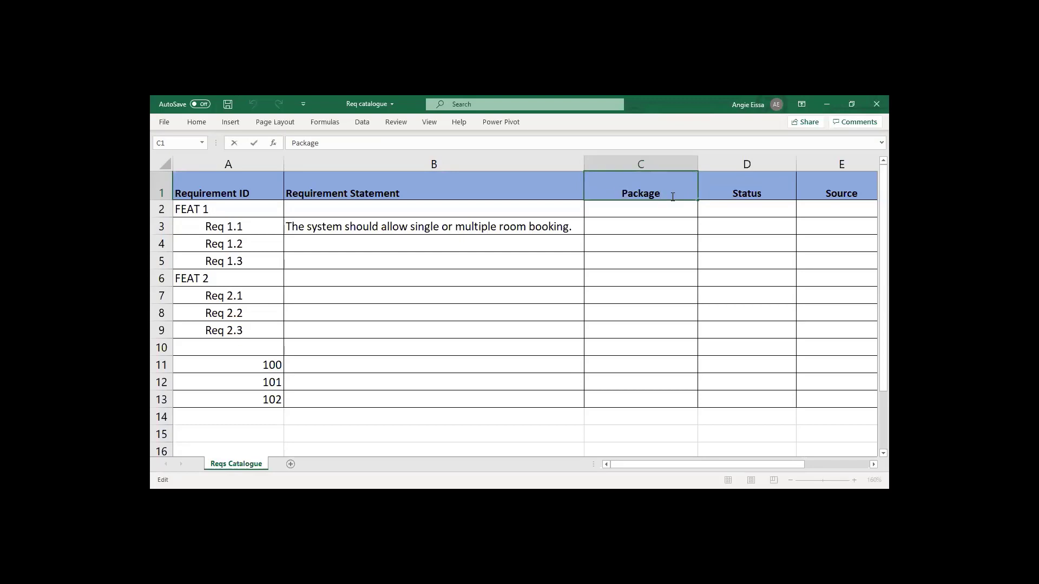
pyautogui.write('/Module')
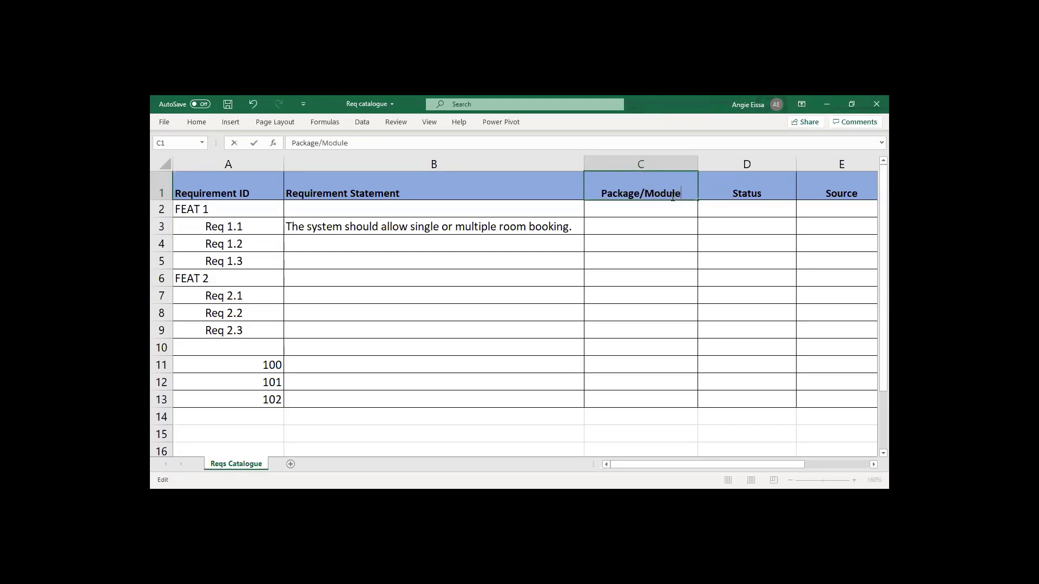
pyautogui.click(609, 223)
# Enter "Reservation" as the package/module for Req 1.1
pyautogui.moveTo(573, 228); pyautogui.dragTo(564, 307)
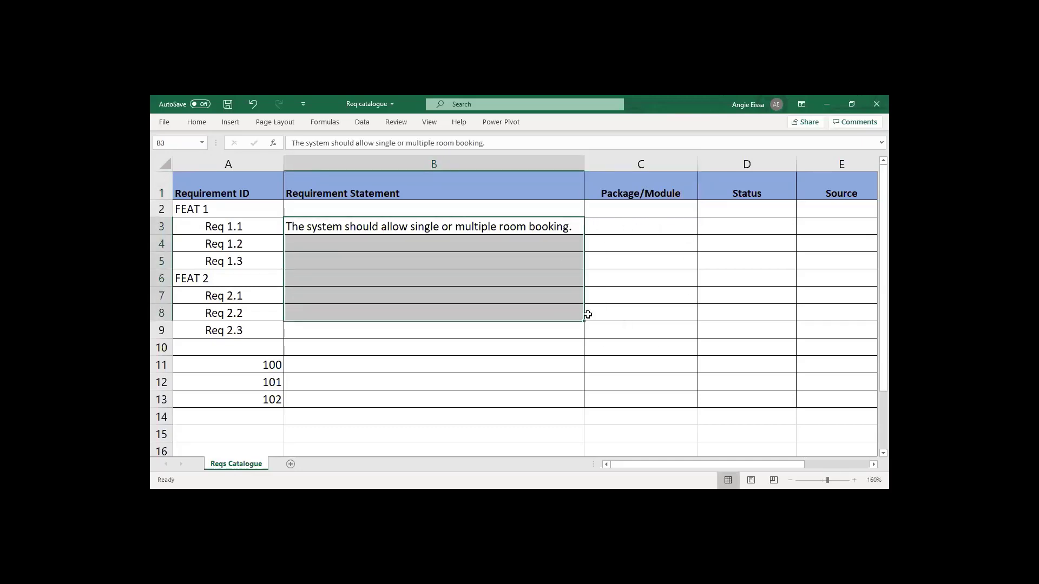
pyautogui.click(657, 224)
pyautogui.write('Reservation')
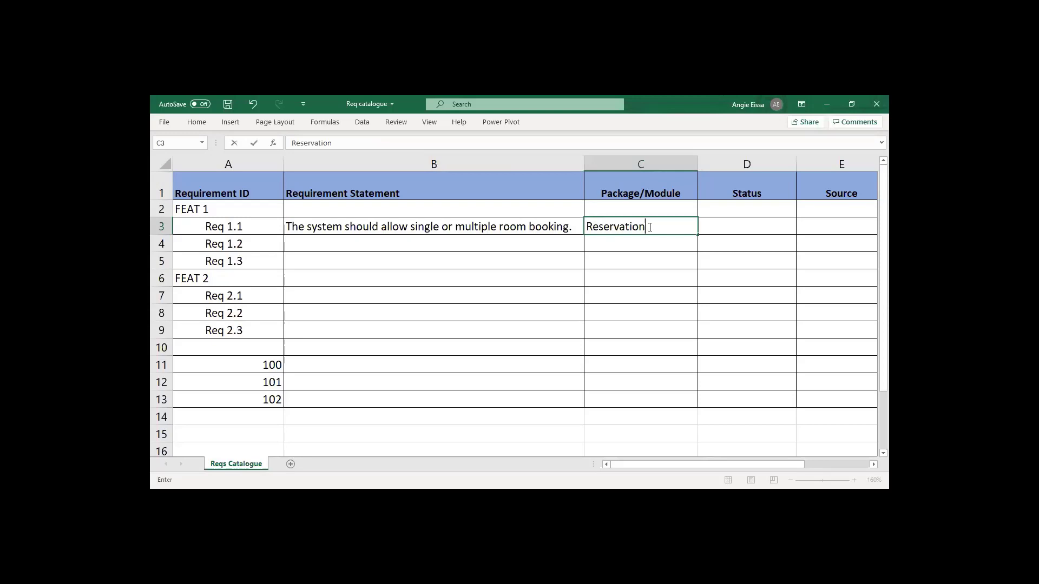
pyautogui.press('Return')
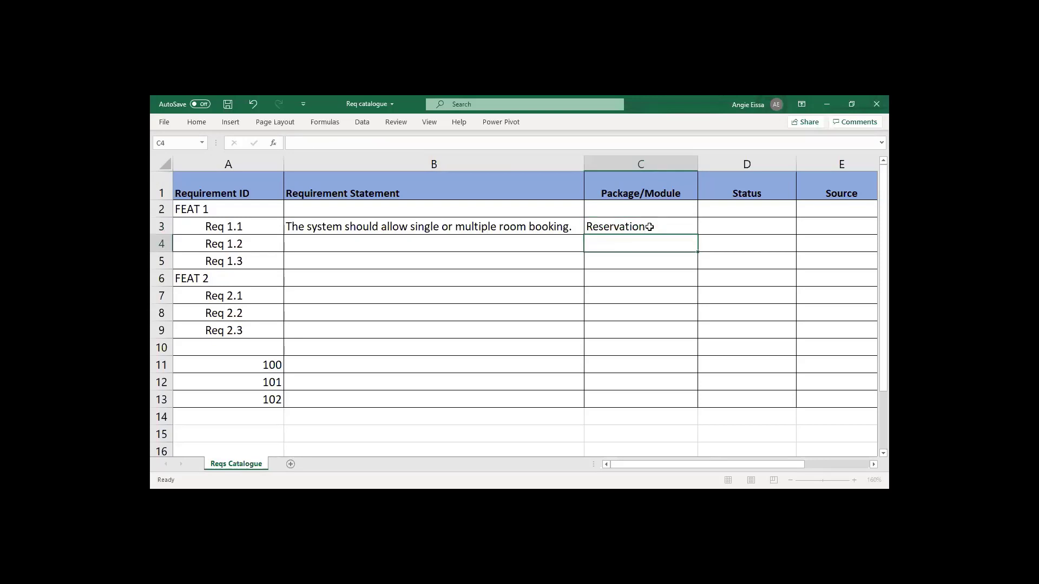
pyautogui.click(601, 296)
pyautogui.write('Secuity')
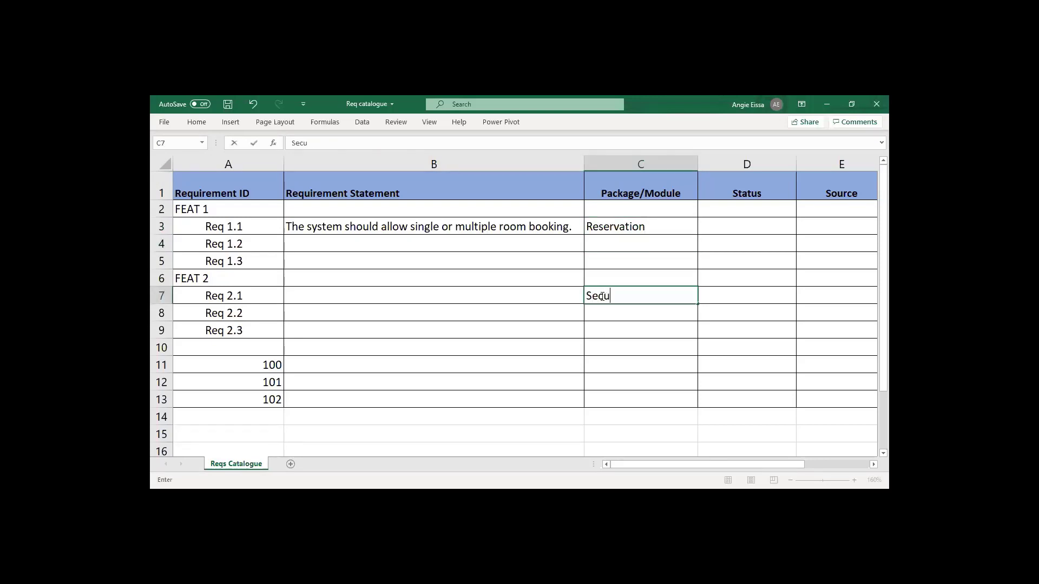
pyautogui.press('BackSpace')
pyautogui.press('BackSpace')
pyautogui.press('BackSpace')
pyautogui.press('BackSpace')
pyautogui.press('BackSpace')
pyautogui.press('BackSpace')
pyautogui.press('BackSpace')
# Enter the statuses "Stated", "Requested" and "Analyzed" for Req 1.1, Req 1.2 and Req 1.3 respectively
pyautogui.click(745, 228)
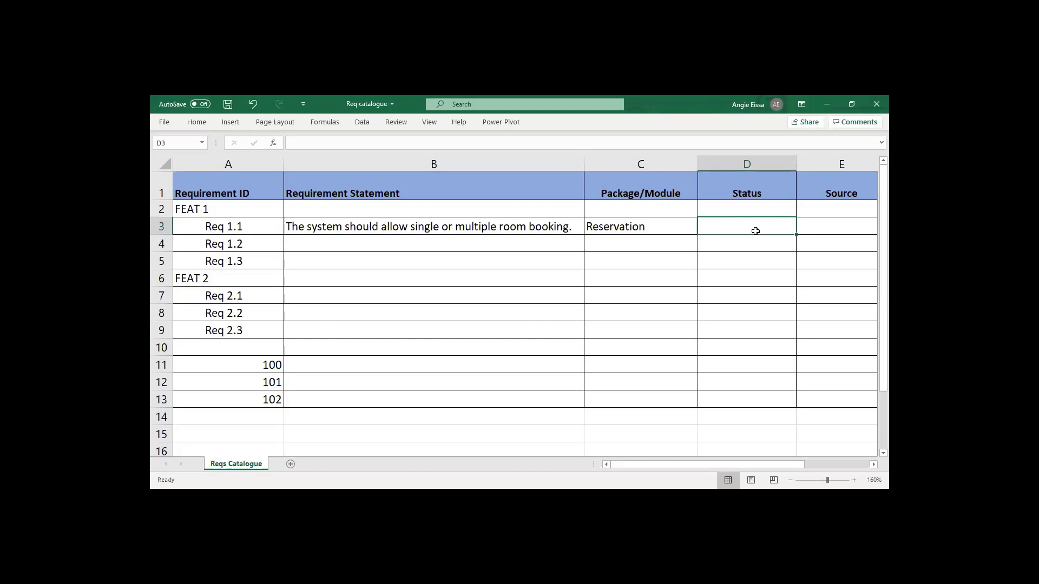
pyautogui.write('Stated')
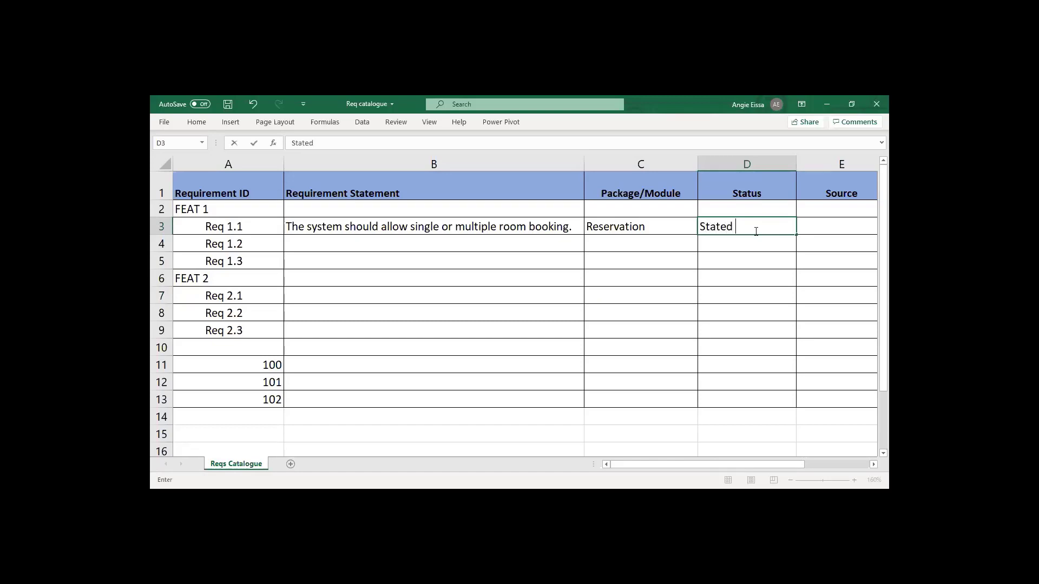
pyautogui.press('Return')
pyautogui.write('Requested')
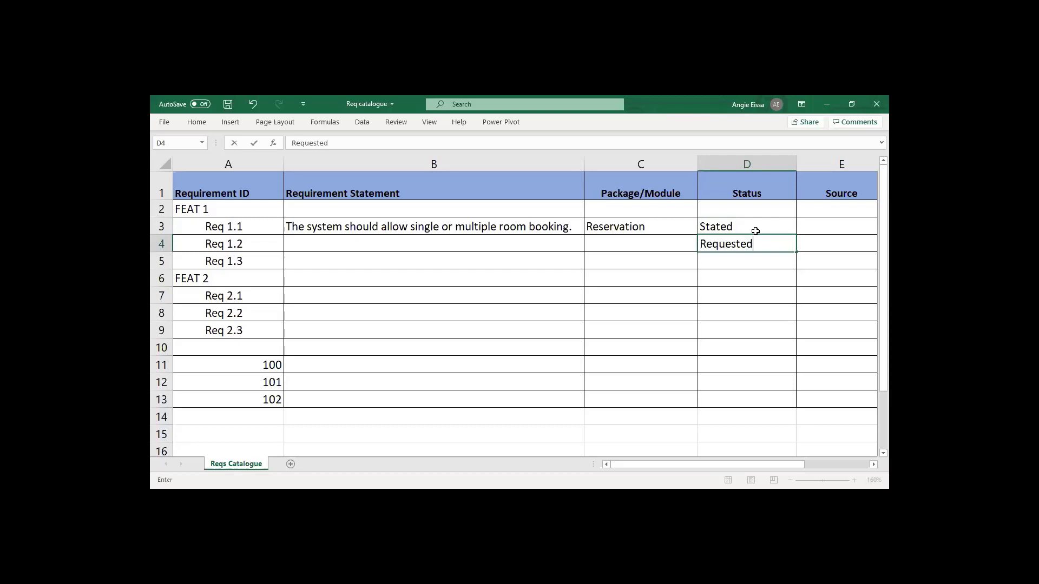
pyautogui.press('Return')
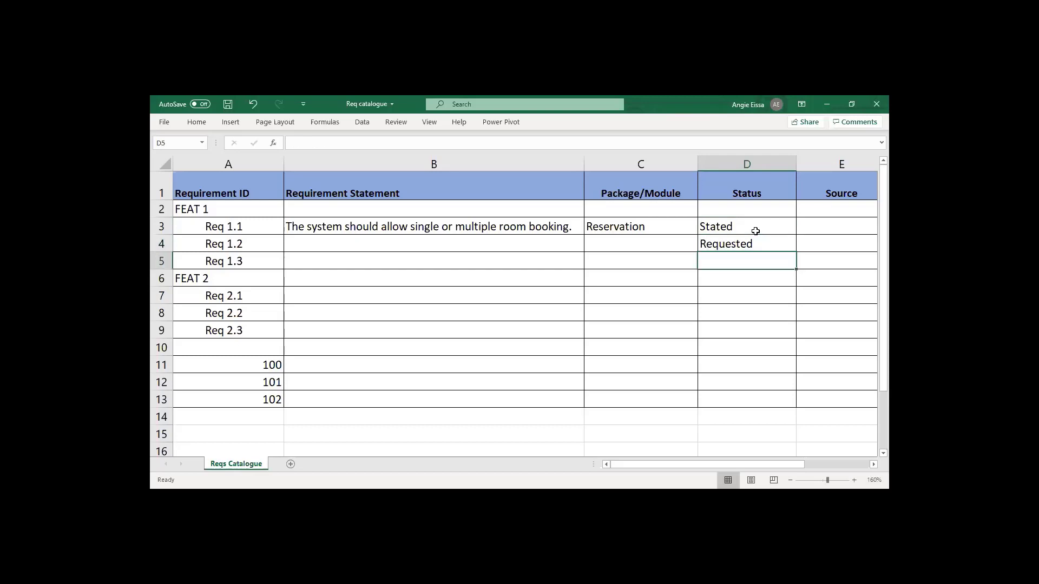
pyautogui.write('Analy')
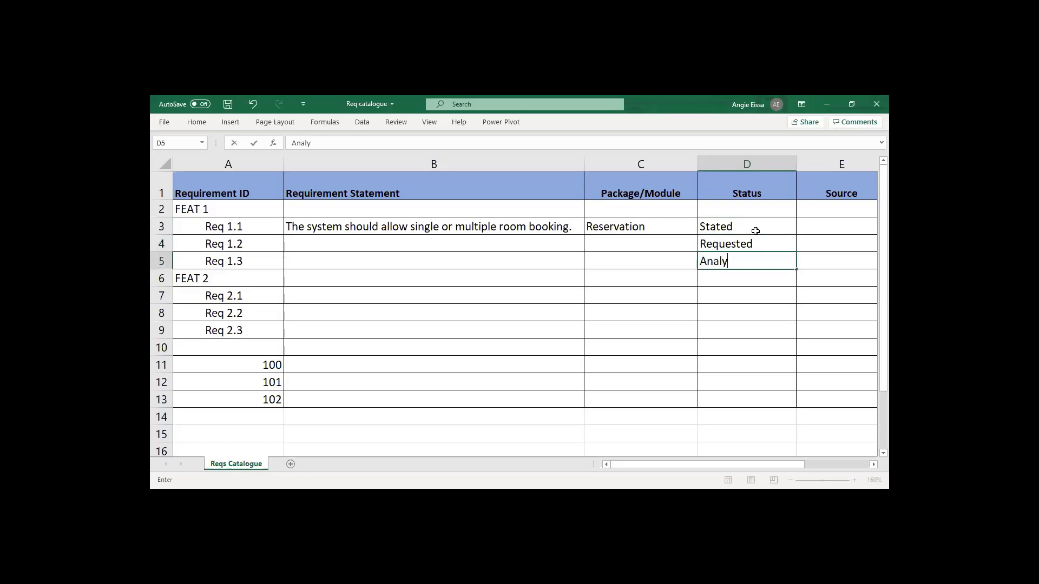
pyautogui.write('zed')
pyautogui.press('Return')
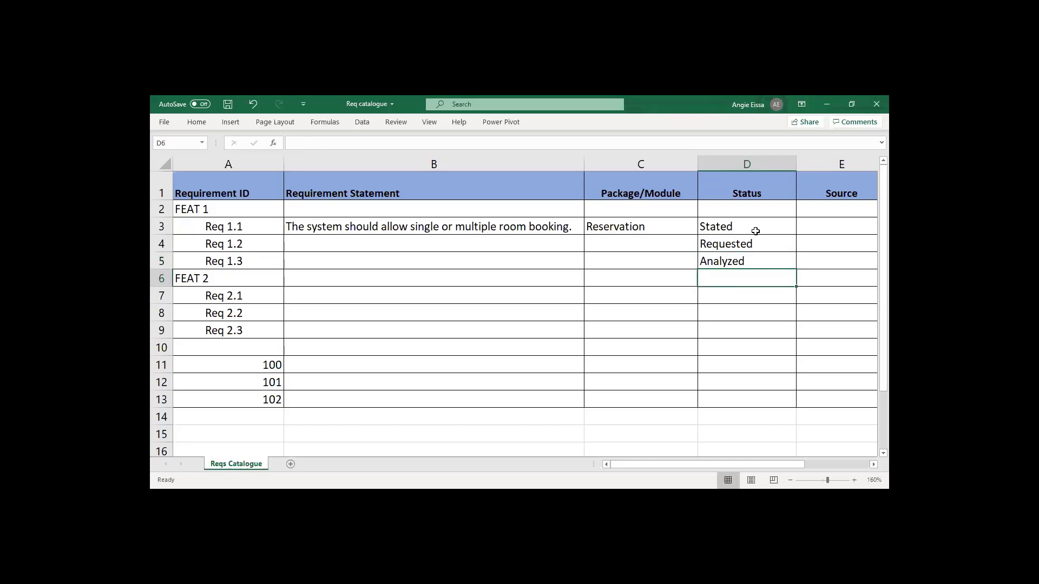
pyautogui.write('Approved')
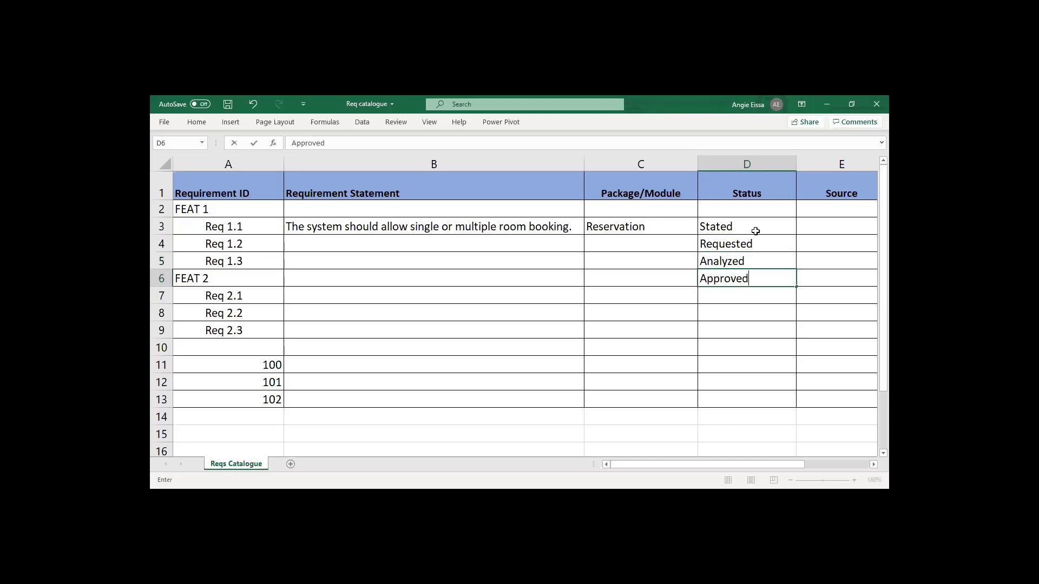
pyautogui.press('Return')
pyautogui.press('Up')
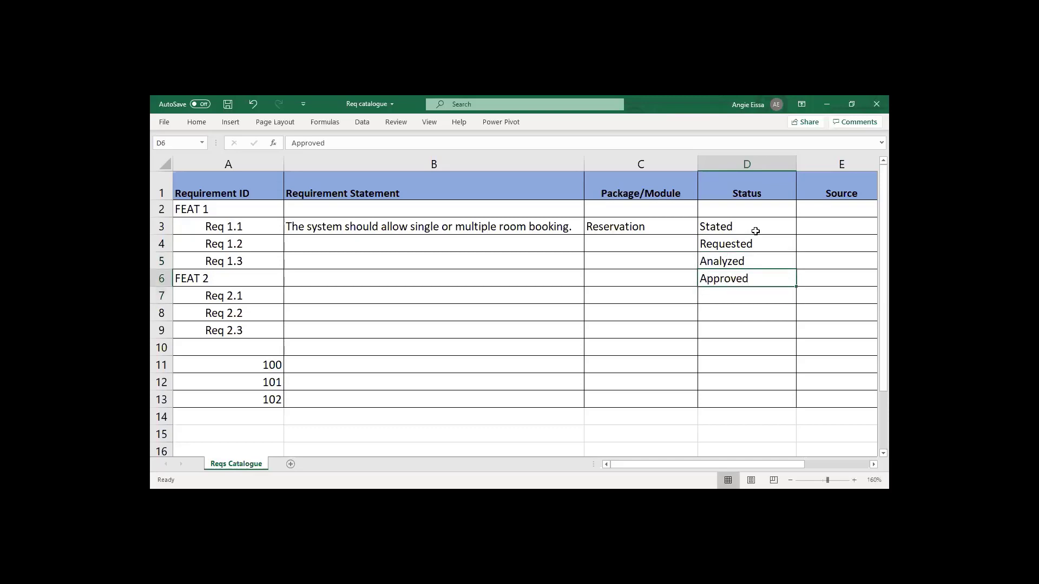
pyautogui.write('V')
pyautogui.press('BackSpace')
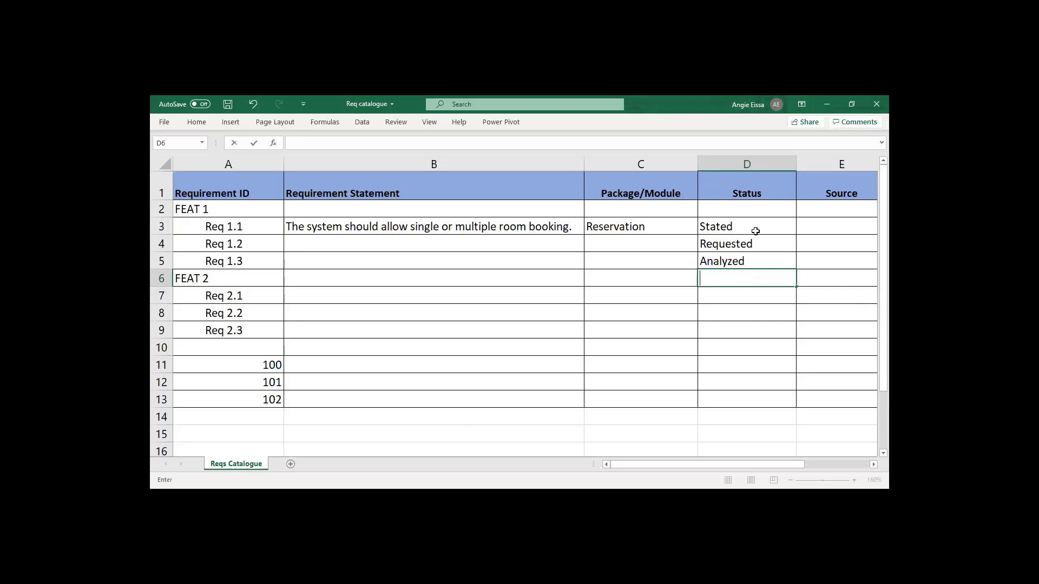
# Enter the statuses "Reviewed", "Validated" and "Approved" for FEAT 2, Req 2.1 and Req 2.2 respectively
pyautogui.write('Reviewed')
pyautogui.press('Return')
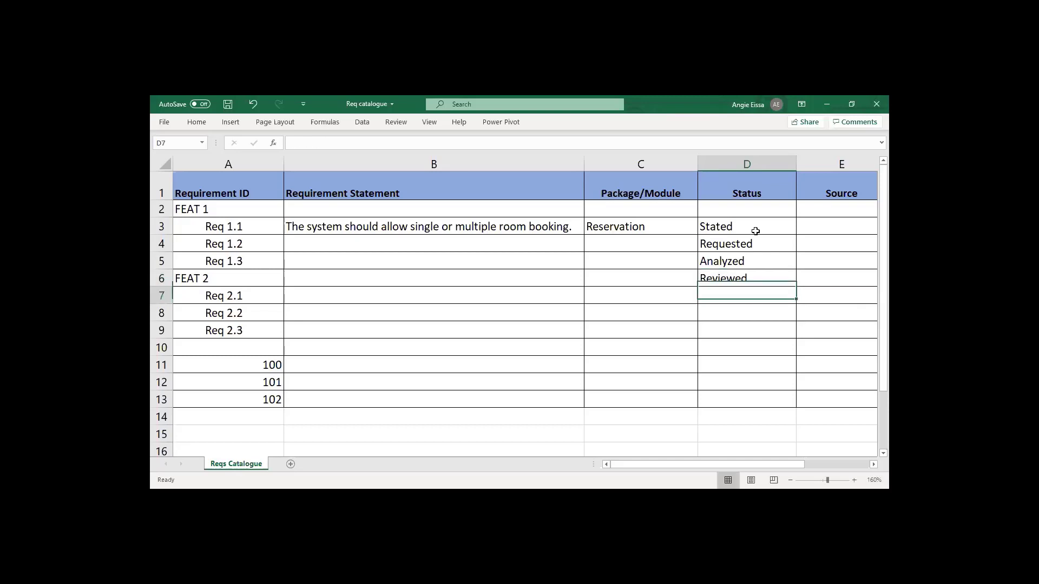
pyautogui.write('Validated')
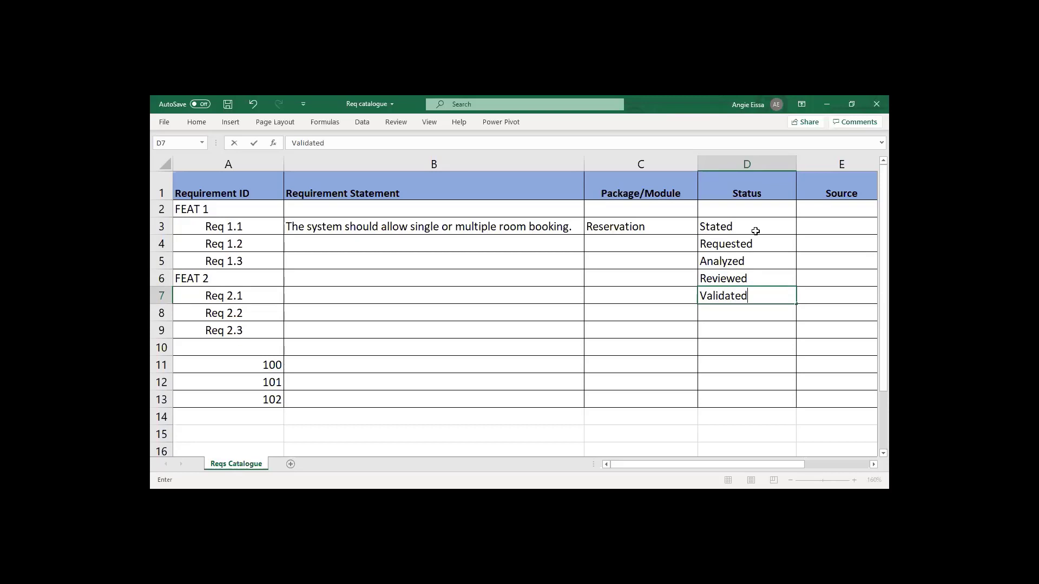
pyautogui.press('Return')
pyautogui.write('Approved')
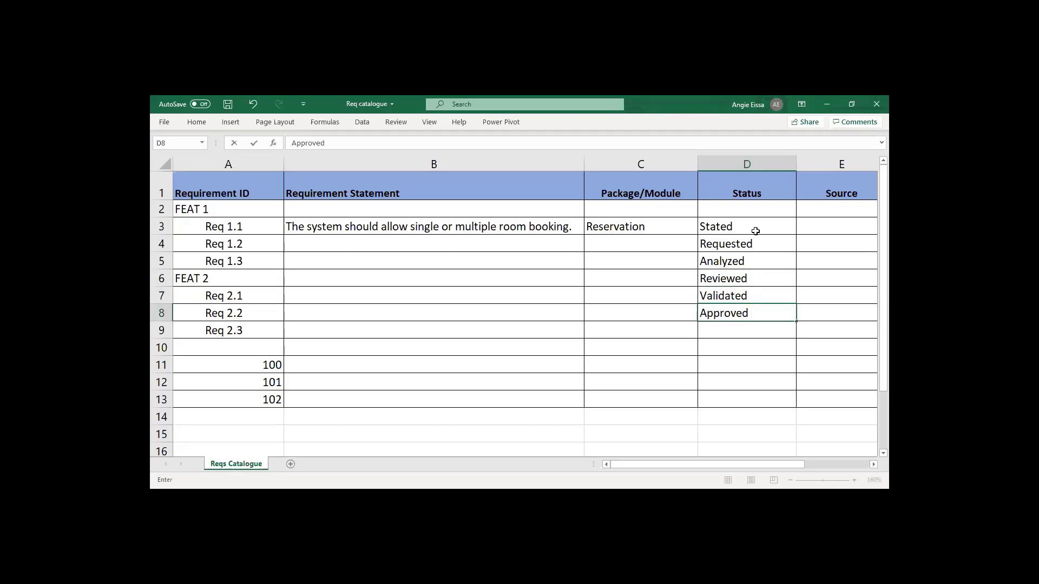
pyautogui.moveTo(754, 232); pyautogui.dragTo(749, 262)
# Enter the status "Rejected" for Req 2.3 and "Postponed" in D10 below it
pyautogui.click(747, 329)
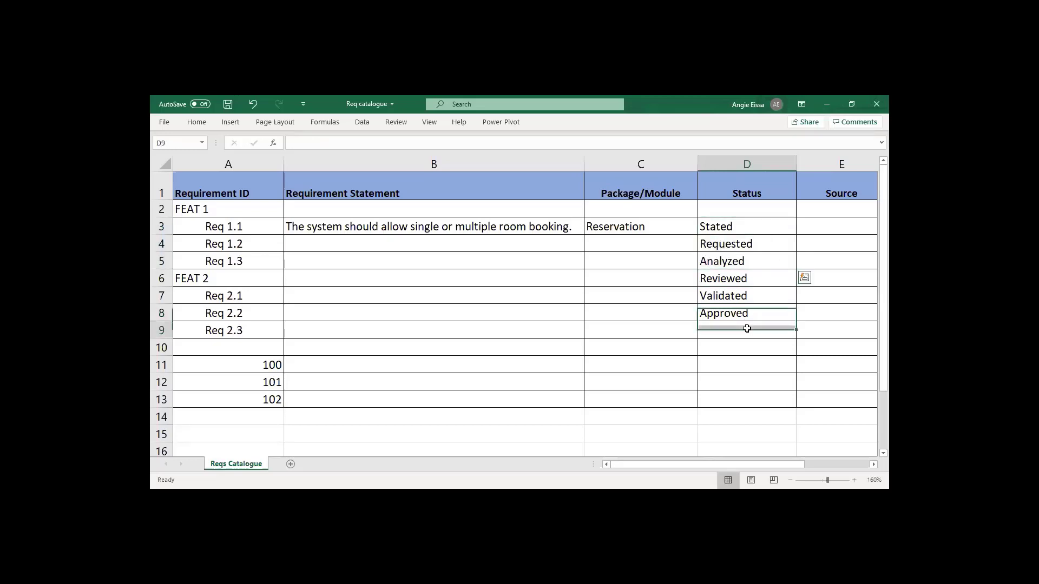
pyautogui.write('jected')
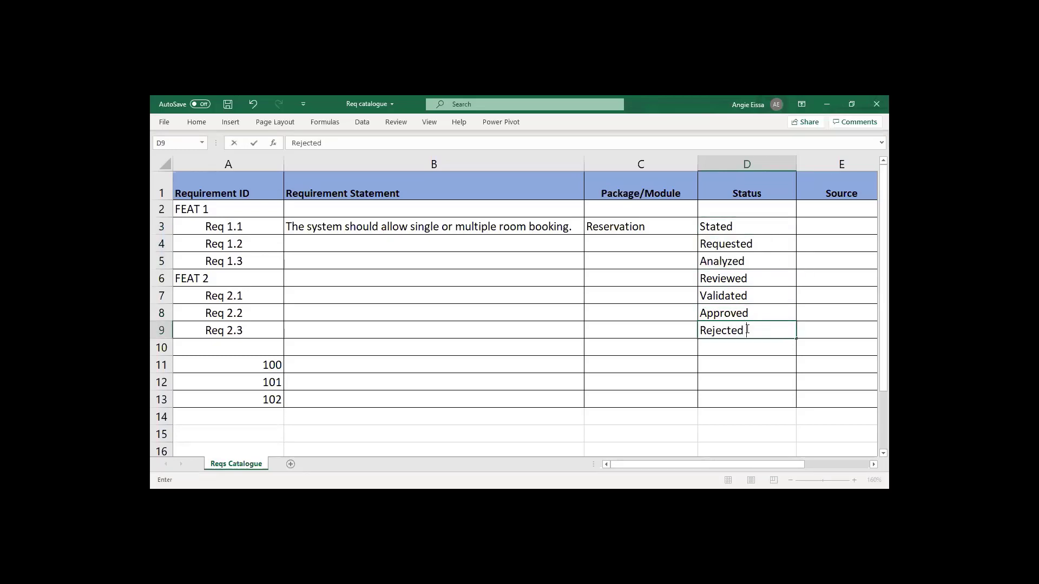
pyautogui.press('Return')
pyautogui.write('Postponed')
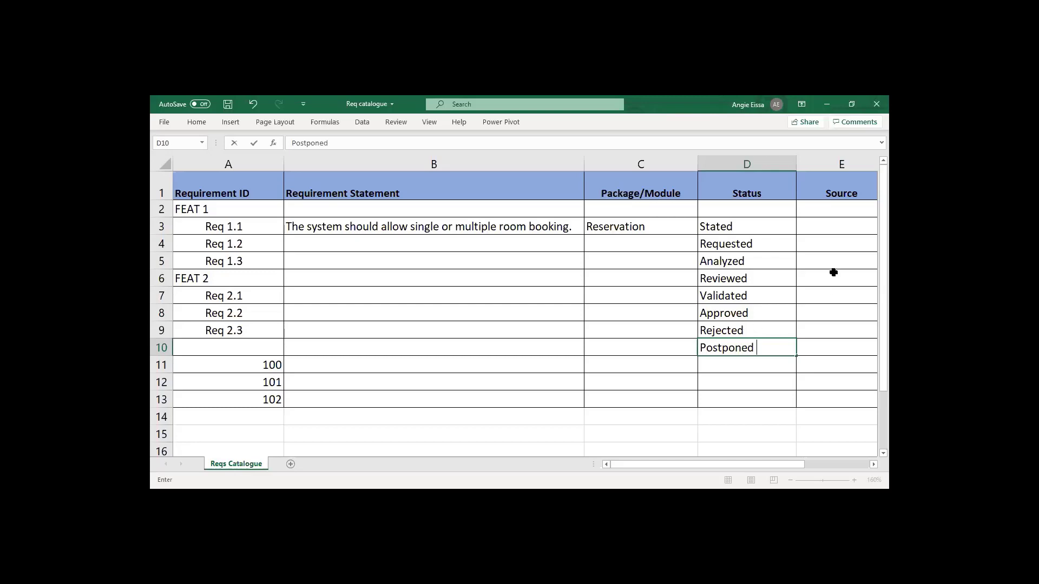
pyautogui.click(818, 228)
# Add the comment "The stakeholder requesting this requirement" to the Source header in E1 and post it
pyautogui.click(836, 193)
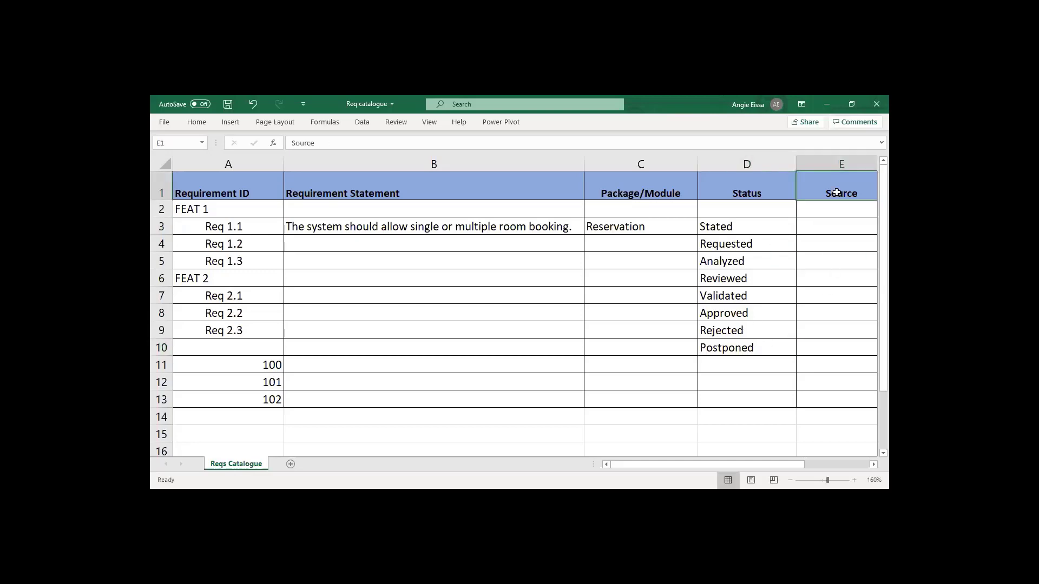
pyautogui.rightClick(836, 192)
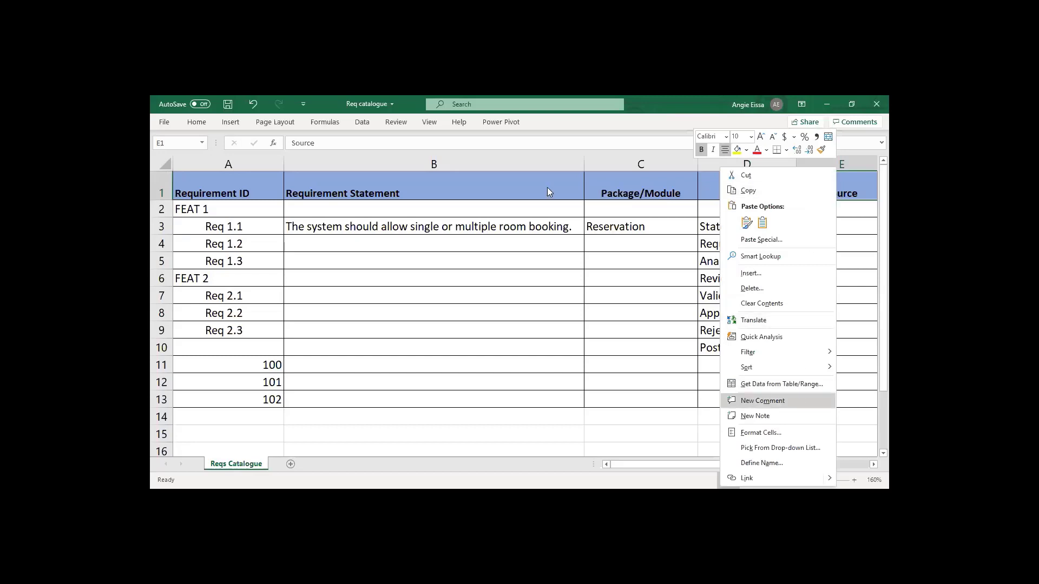
pyautogui.click(793, 406)
pyautogui.write('The stakeh')
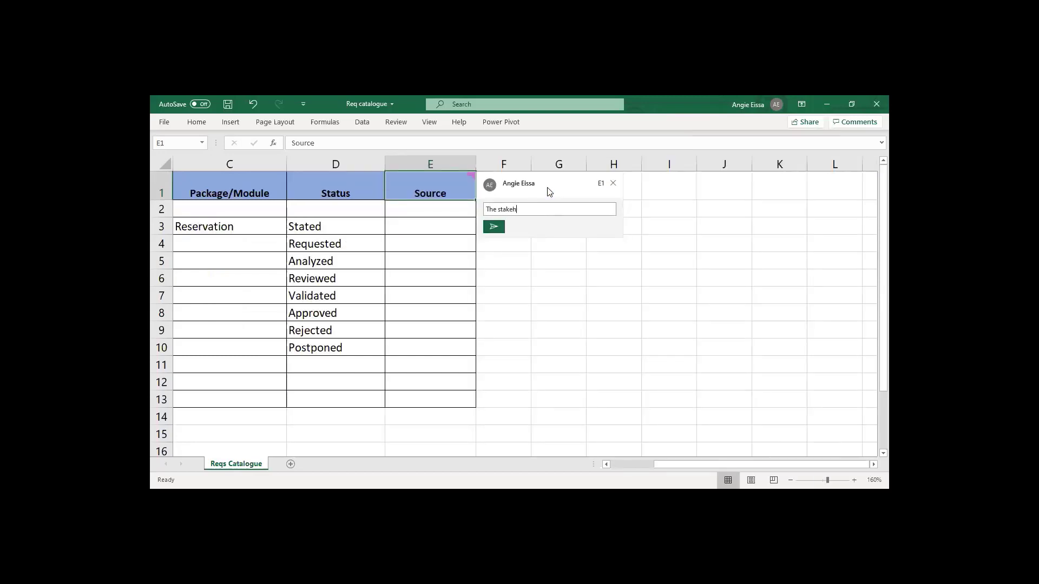
pyautogui.write('older requesting this requirement')
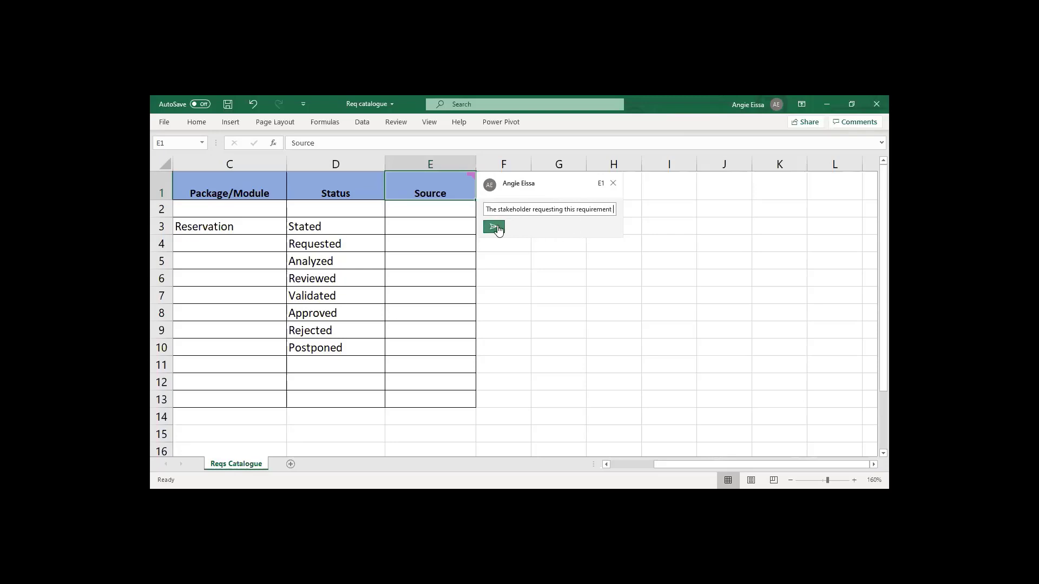
pyautogui.press('Tab')
pyautogui.press('Return')
pyautogui.click(521, 271)
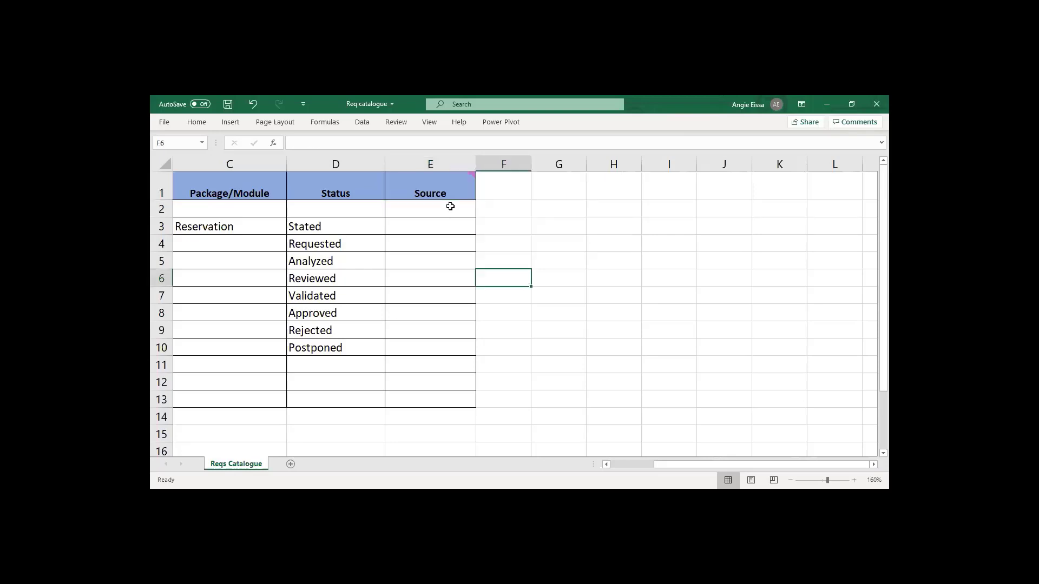
# Enter the requesting stakeholder's title and name as the source for Req 1.1
pyautogui.click(451, 209)
pyautogui.click(433, 226)
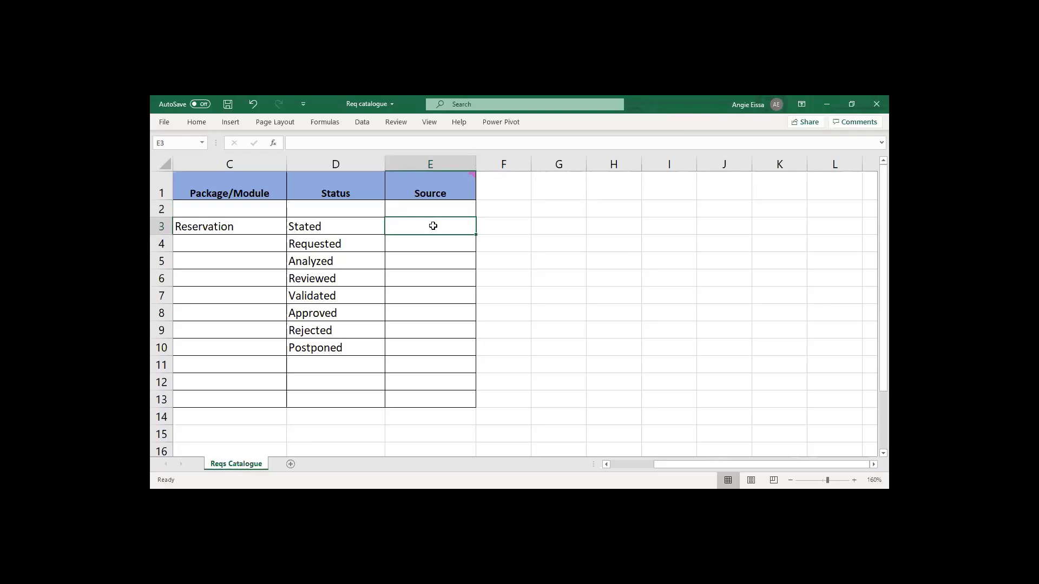
pyautogui.write('Mr')
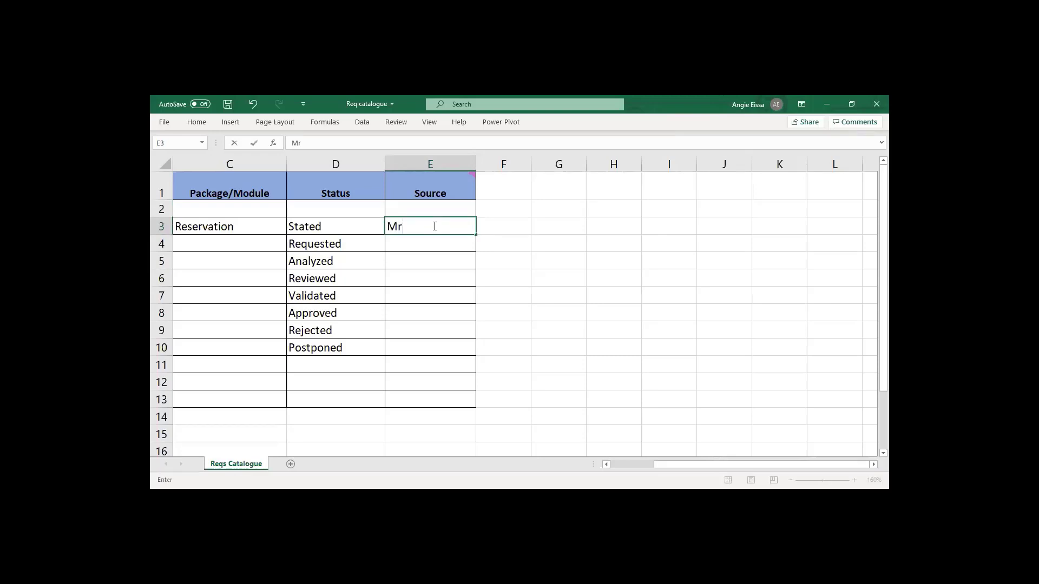
pyautogui.write('. Kareem')
pyautogui.press('Return')
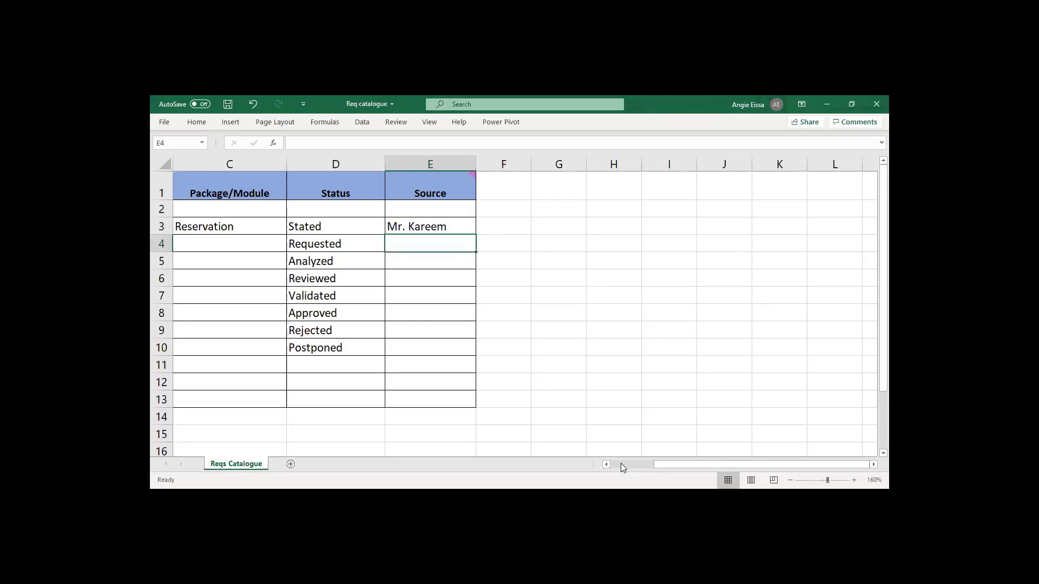
pyautogui.hscroll(-3, 621, 463)
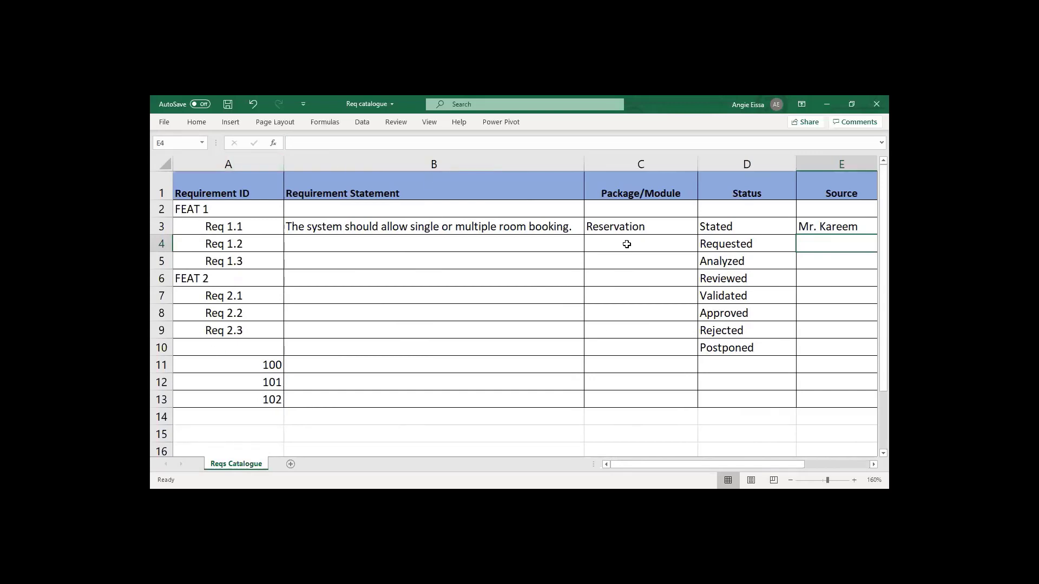
pyautogui.click(536, 242)
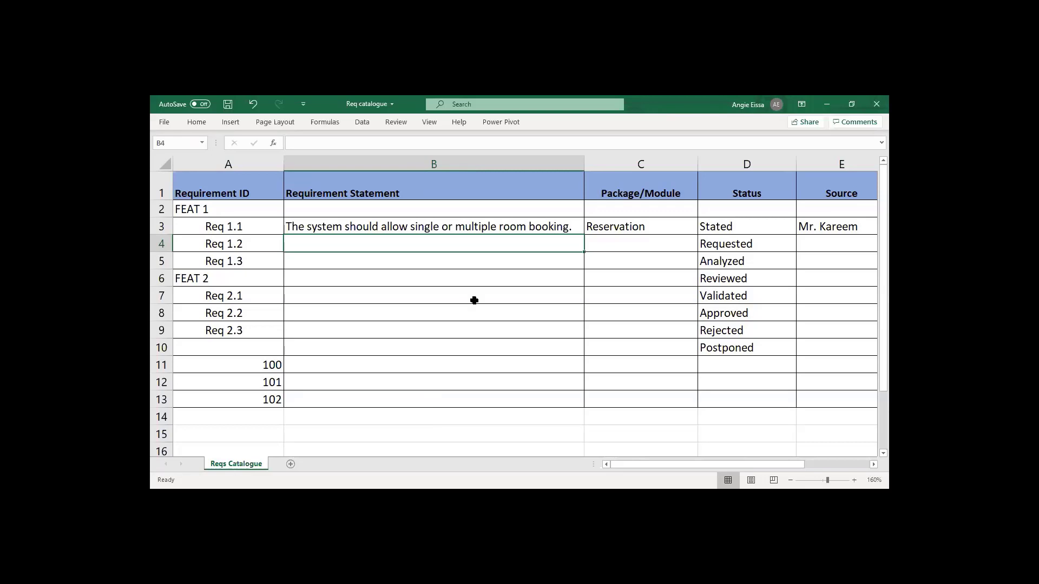
pyautogui.moveTo(201, 205); pyautogui.dragTo(227, 226)
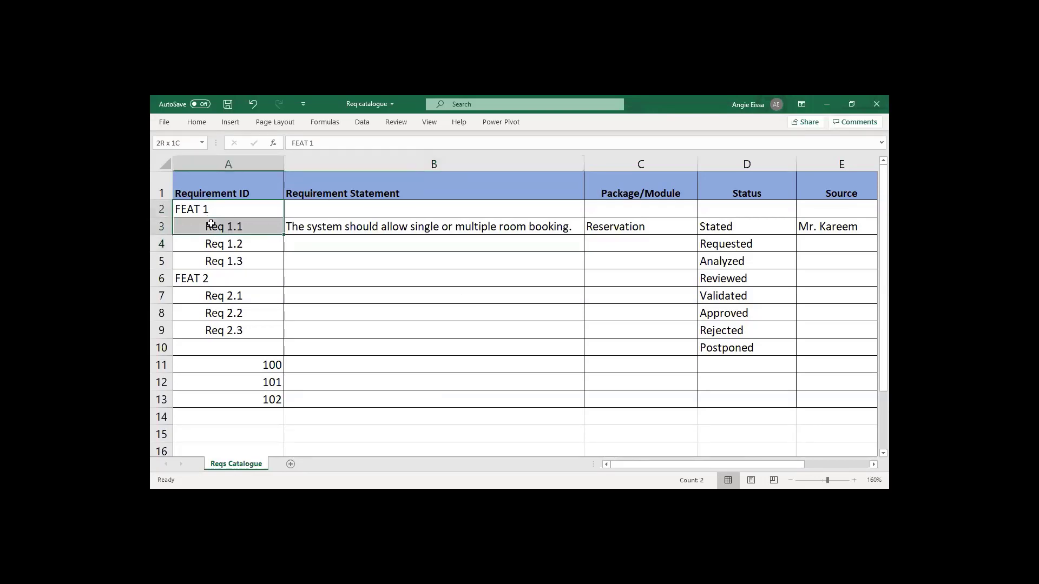
pyautogui.click(255, 204)
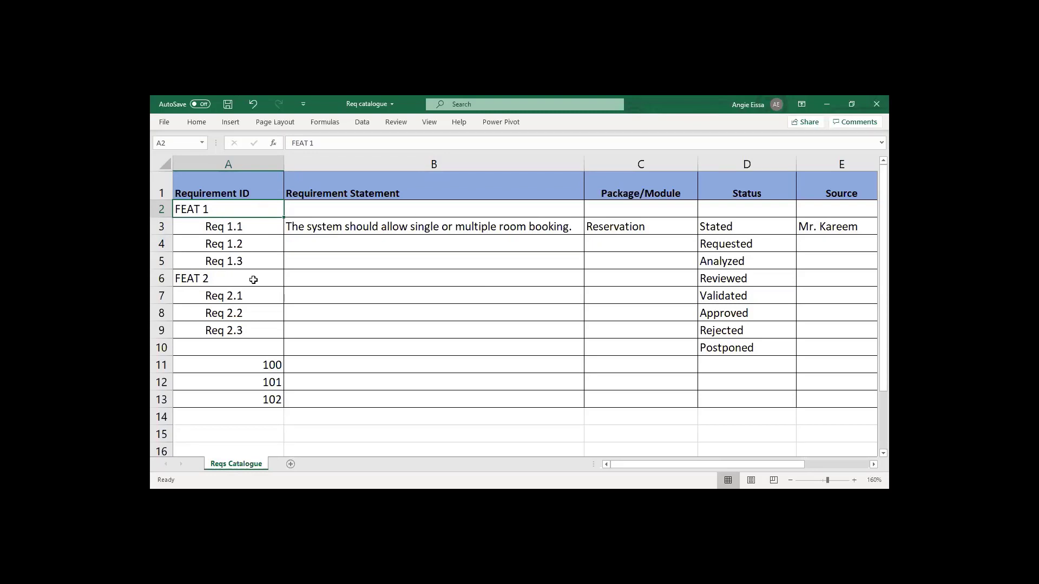
pyautogui.click(160, 208)
pyautogui.click(234, 209)
# Enter "Reserving Rooms" as the requirement statement for FEAT 1
pyautogui.click(307, 211)
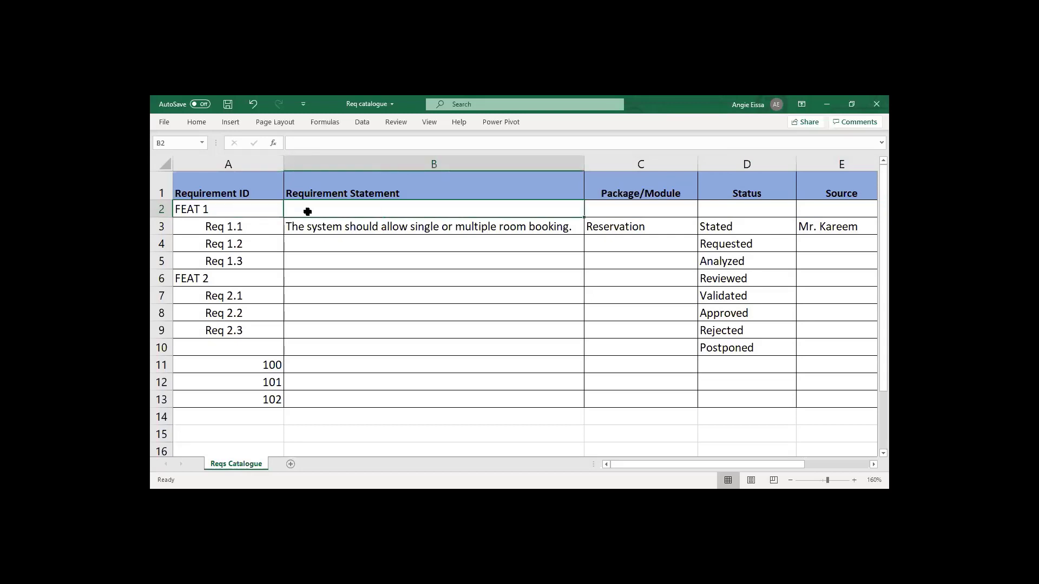
pyautogui.write('Reser')
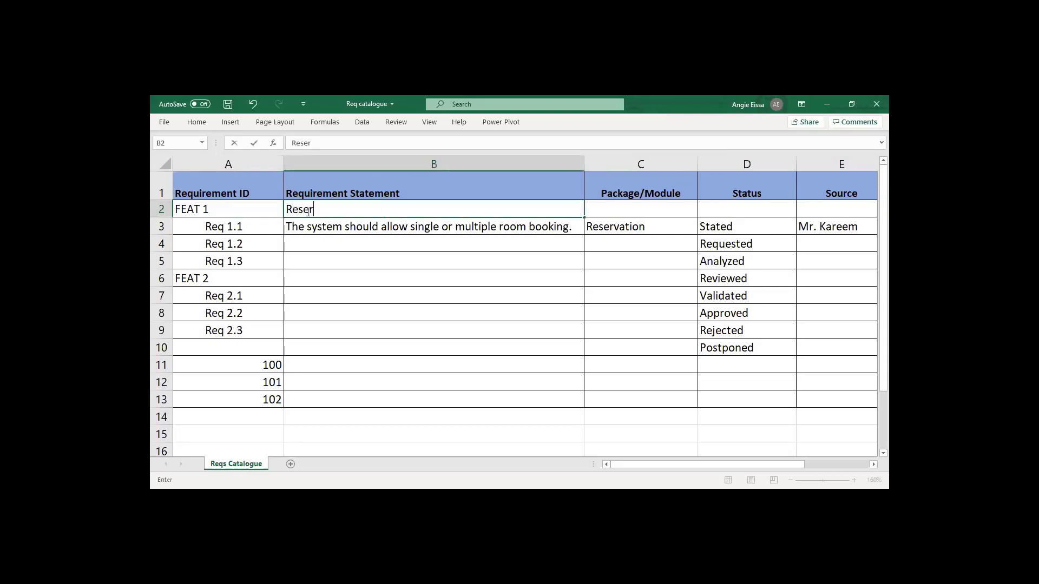
pyautogui.write('ving Rooms')
pyautogui.press('Return')
pyautogui.click(309, 209)
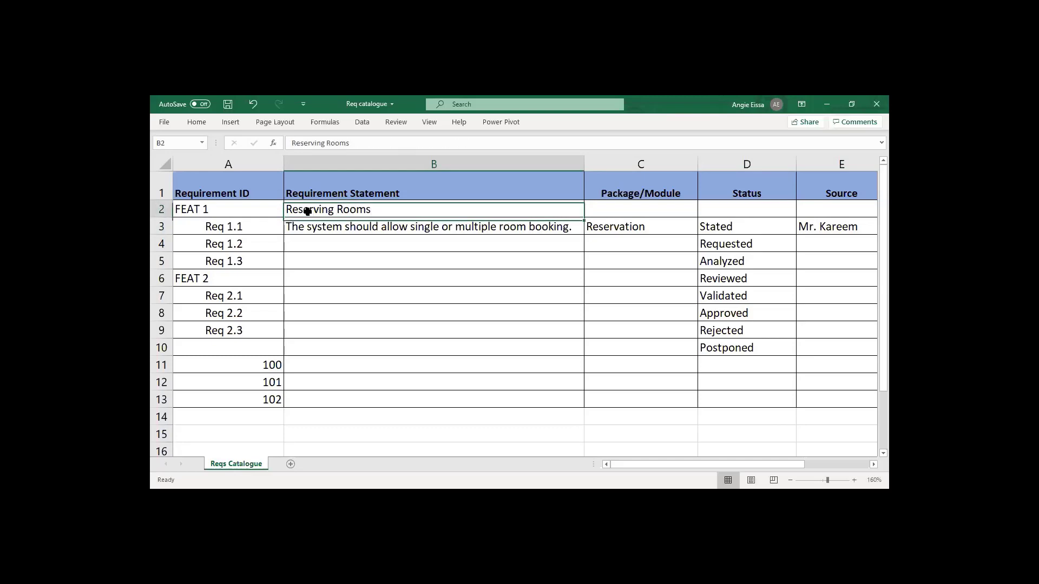
pyautogui.doubleClick(379, 207)
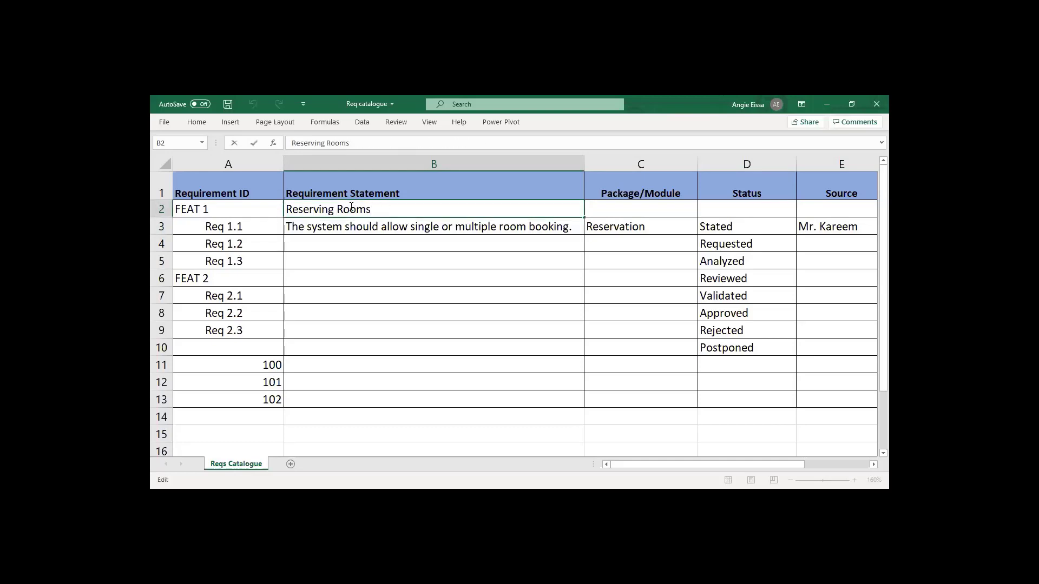
pyautogui.moveTo(379, 209); pyautogui.dragTo(280, 210)
pyautogui.moveTo(308, 242); pyautogui.dragTo(307, 265)
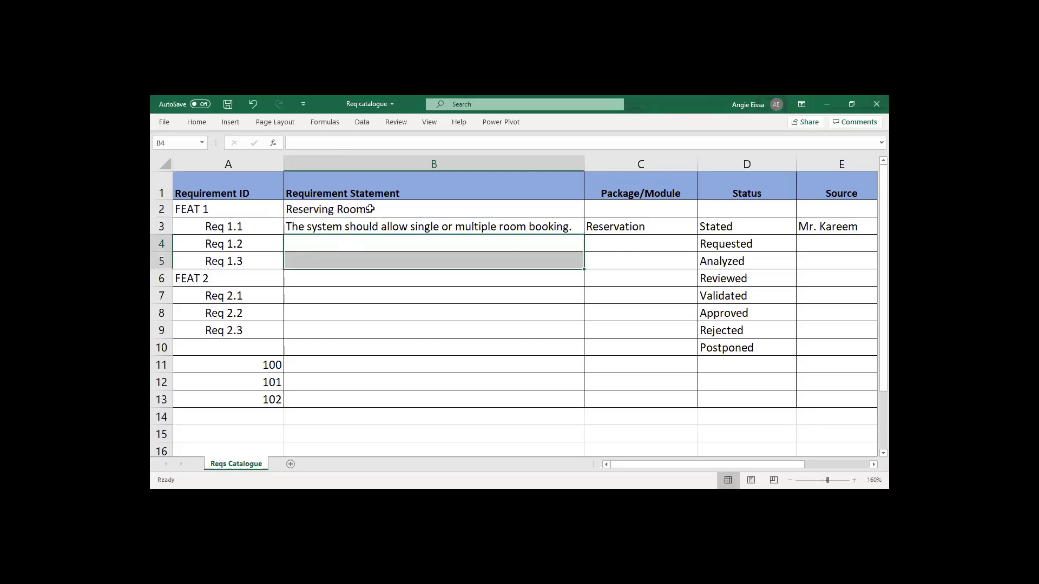
pyautogui.moveTo(341, 242); pyautogui.dragTo(339, 265)
# Insert a new column before Package/Module and give it the header "Requirement Type"
pyautogui.click(609, 159)
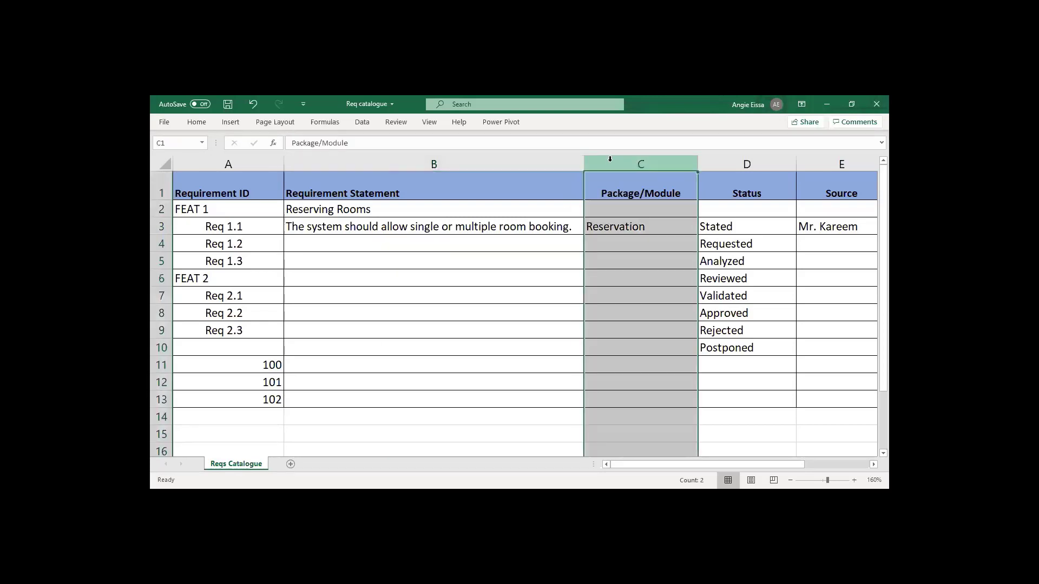
pyautogui.hotkey('ctrl', 'shift', '+')
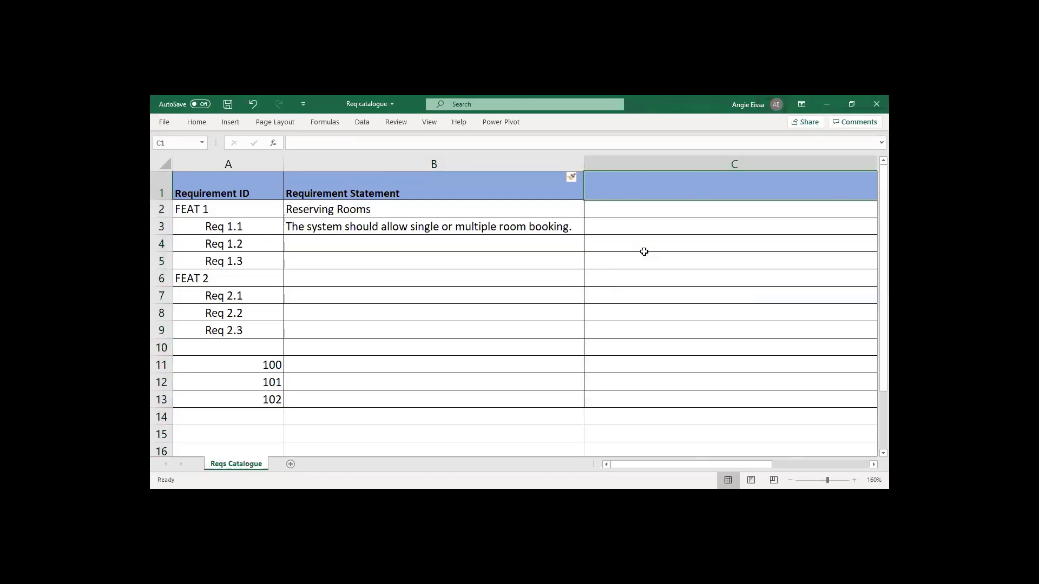
pyautogui.write('Requi')
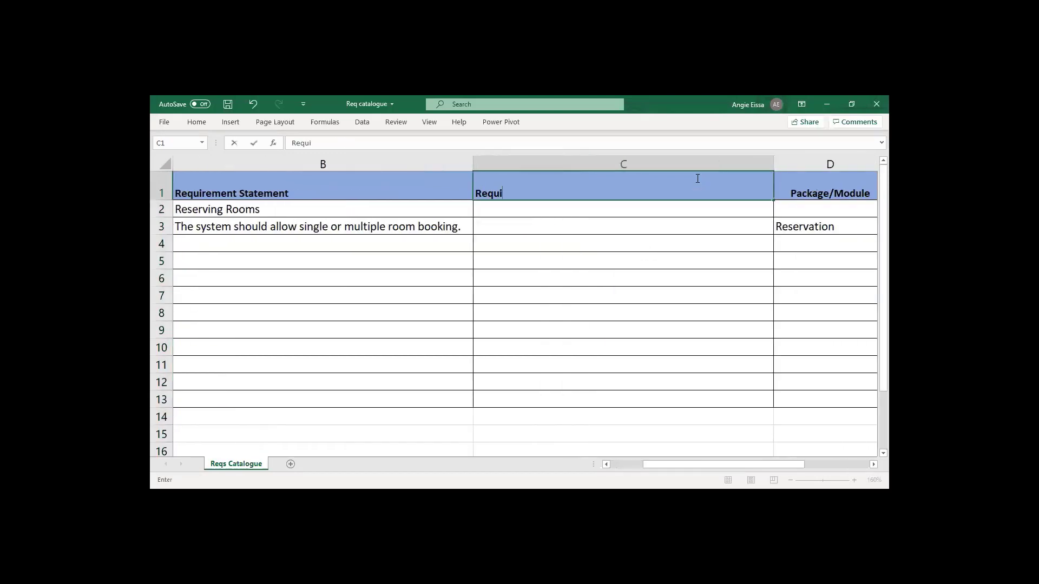
pyautogui.write('rement Type')
# Narrow the Requirement Type column to about half its width
pyautogui.click(776, 163)
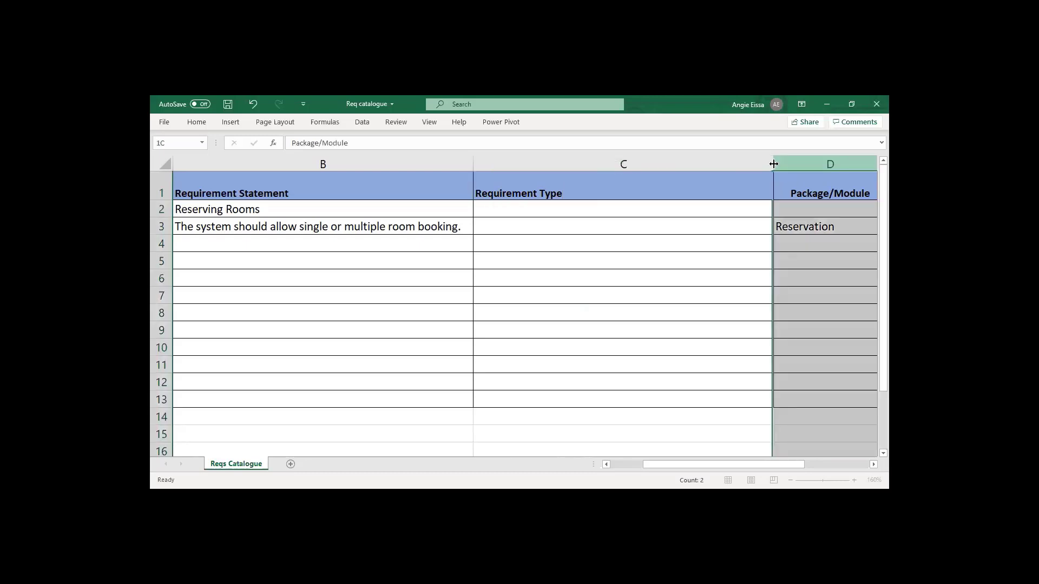
pyautogui.click(765, 162)
pyautogui.moveTo(772, 162); pyautogui.dragTo(617, 187)
# Enter the requirement types "Functional Requirements" for Req 1.1 and "Quality Requirements /NFR" for Req 1.2
pyautogui.click(597, 228)
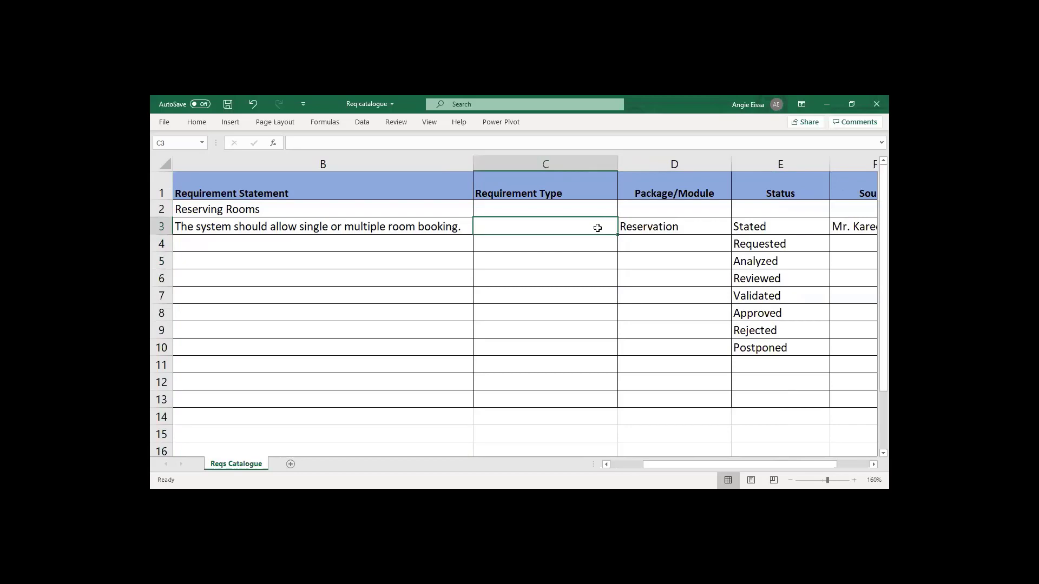
pyautogui.write('F')
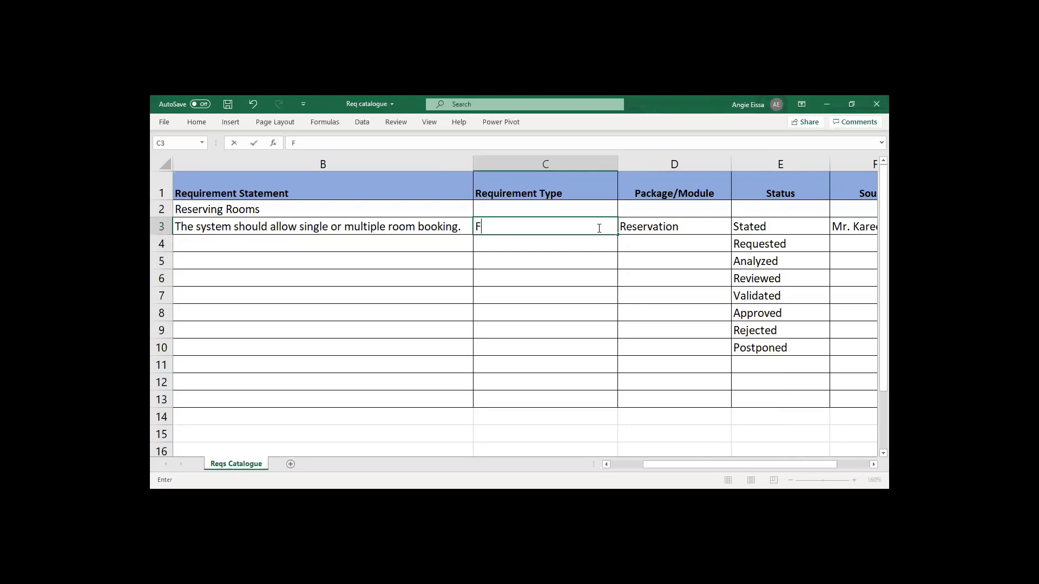
pyautogui.write('unctional Requirements')
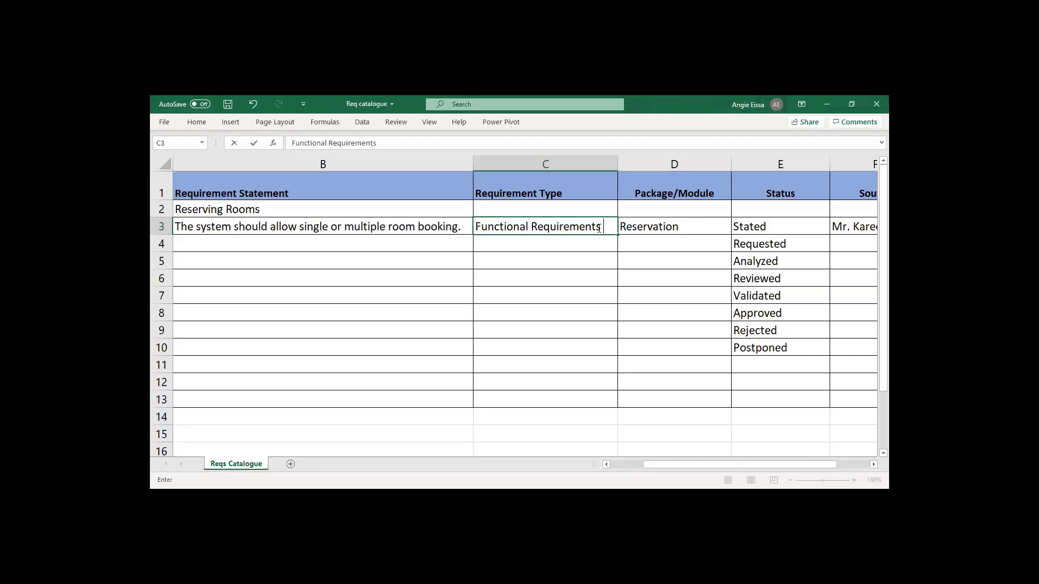
pyautogui.click(575, 245)
pyautogui.write('Quality ')
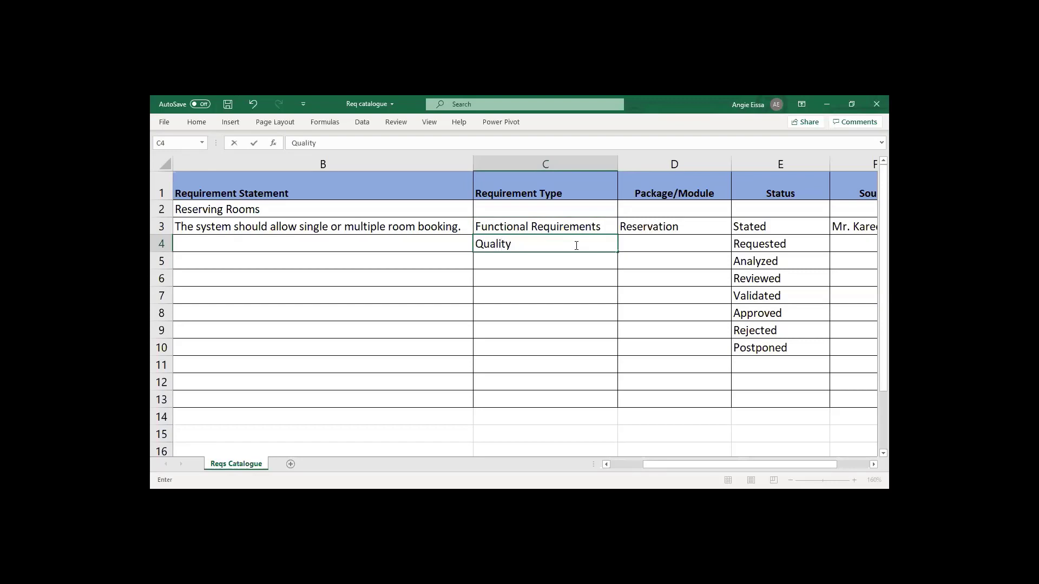
pyautogui.write('Requirements /NFR')
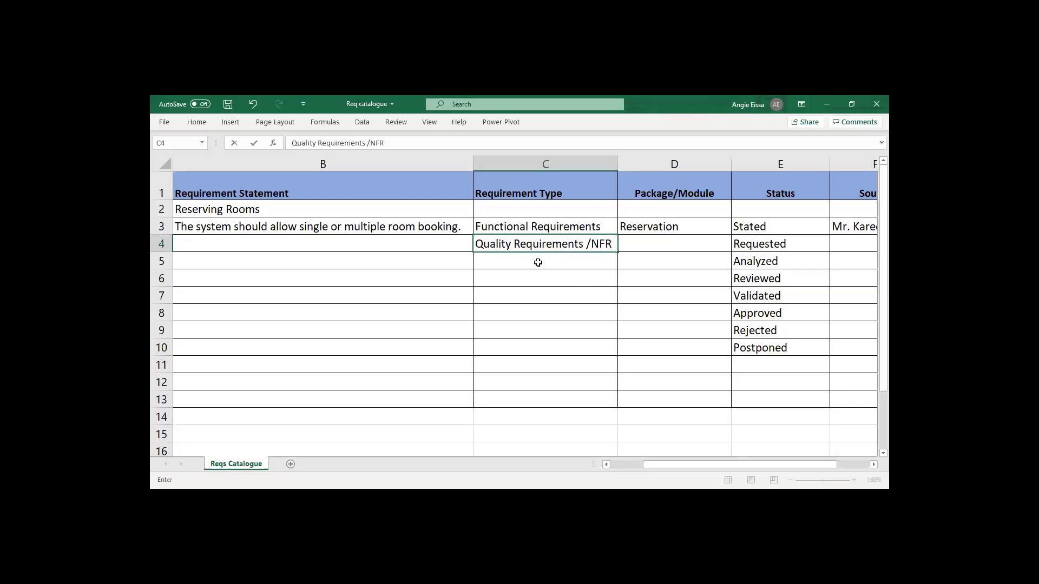
pyautogui.click(537, 264)
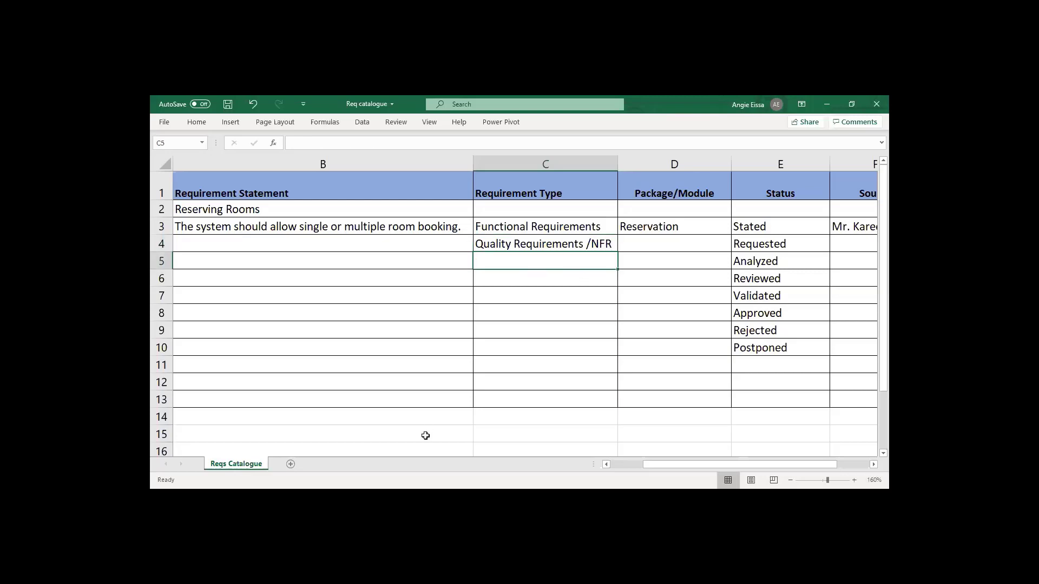
pyautogui.click(617, 463)
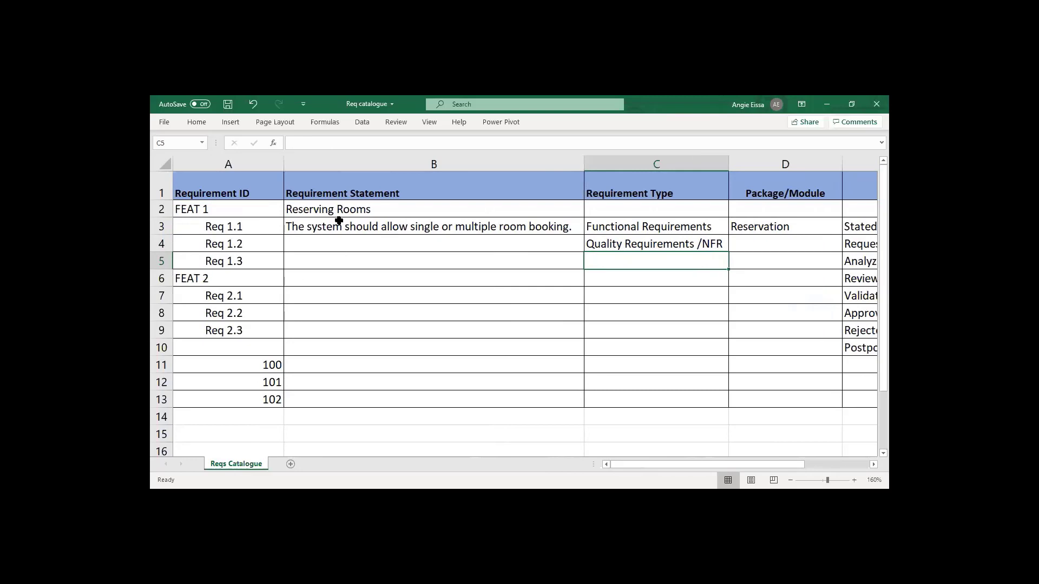
pyautogui.click(651, 231)
pyautogui.click(652, 246)
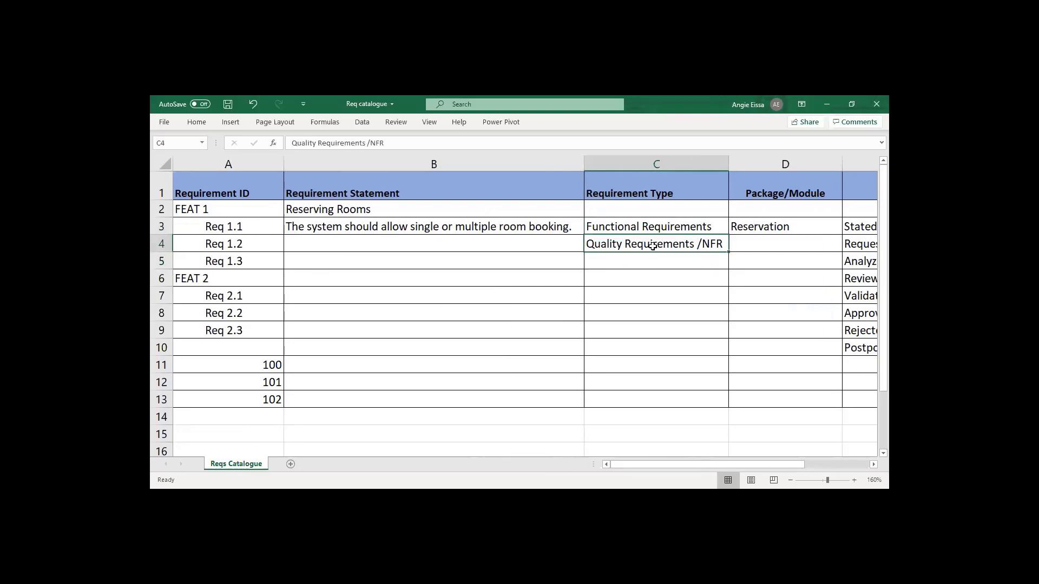
# Insert a new column before Package/Module and give it the header "Use Case"
pyautogui.click(745, 163)
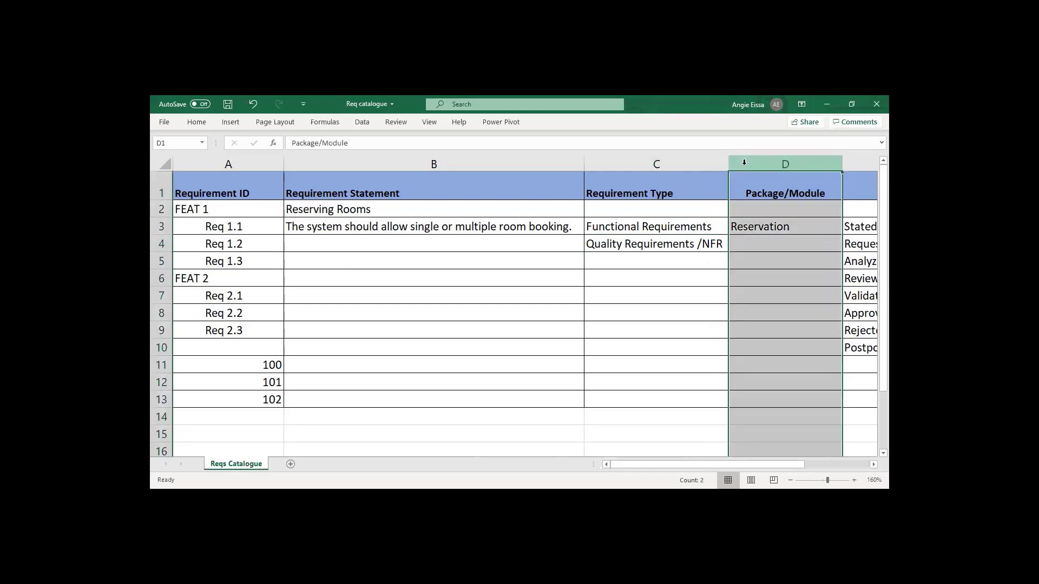
pyautogui.rightClick(734, 164)
pyautogui.click(765, 254)
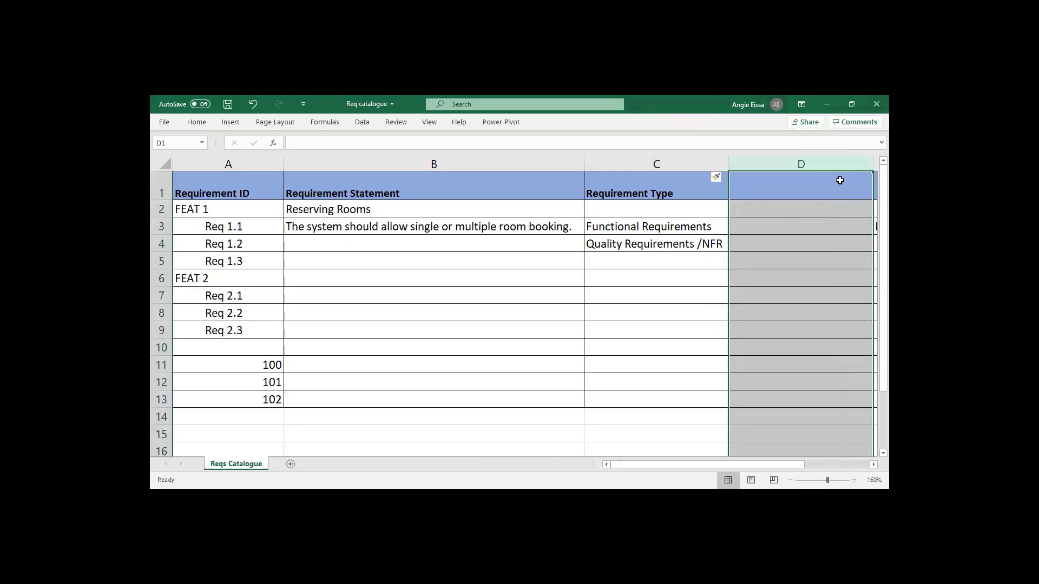
pyautogui.click(784, 189)
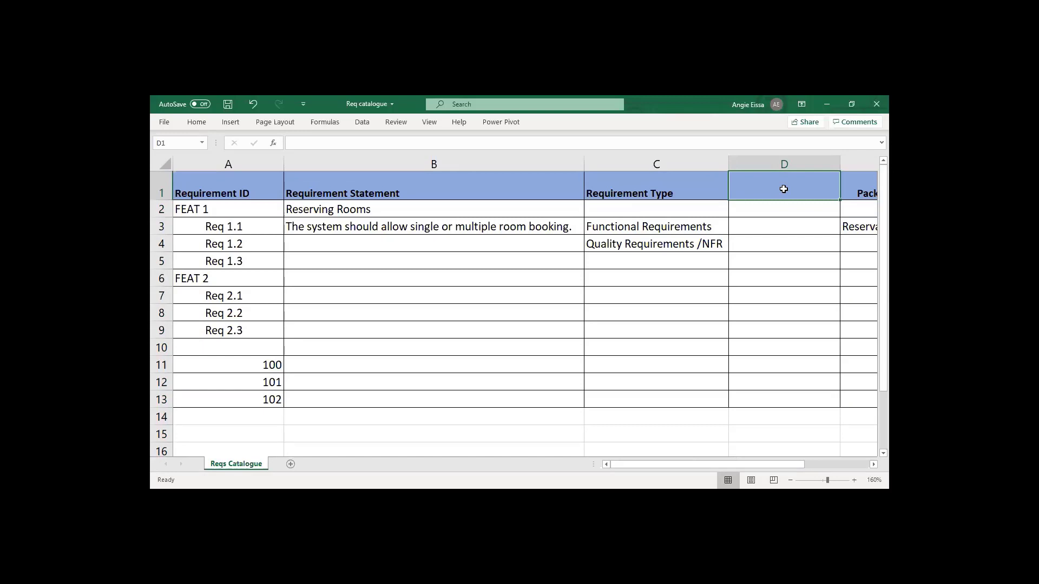
pyautogui.write('uS')
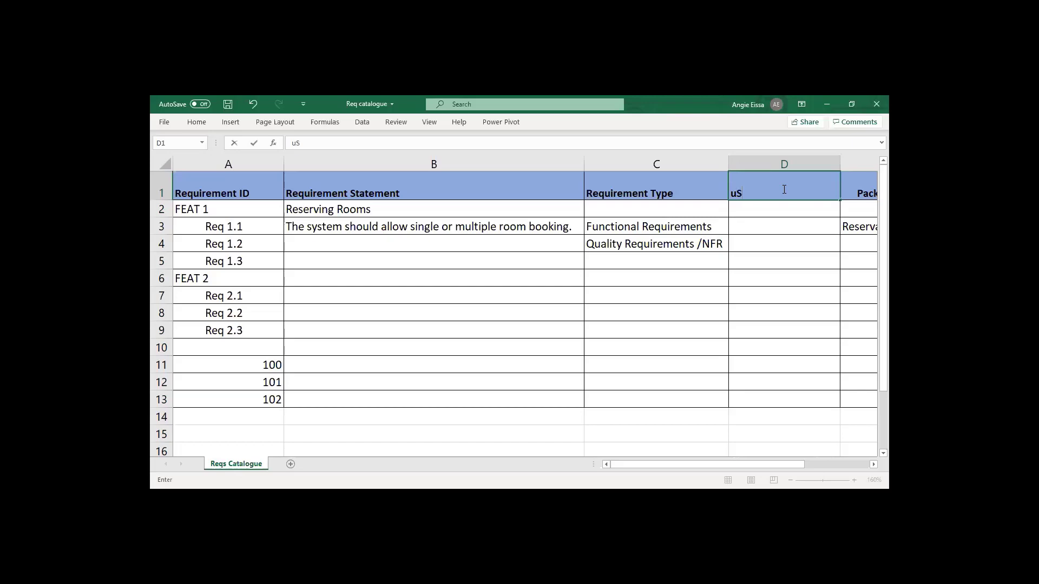
pyautogui.press('BackSpace')
pyautogui.press('BackSpace')
pyautogui.write('Use Case')
# Enter "UC11" as the use case for both Req 1.1 and Req 1.2
pyautogui.click(777, 227)
pyautogui.write('UC')
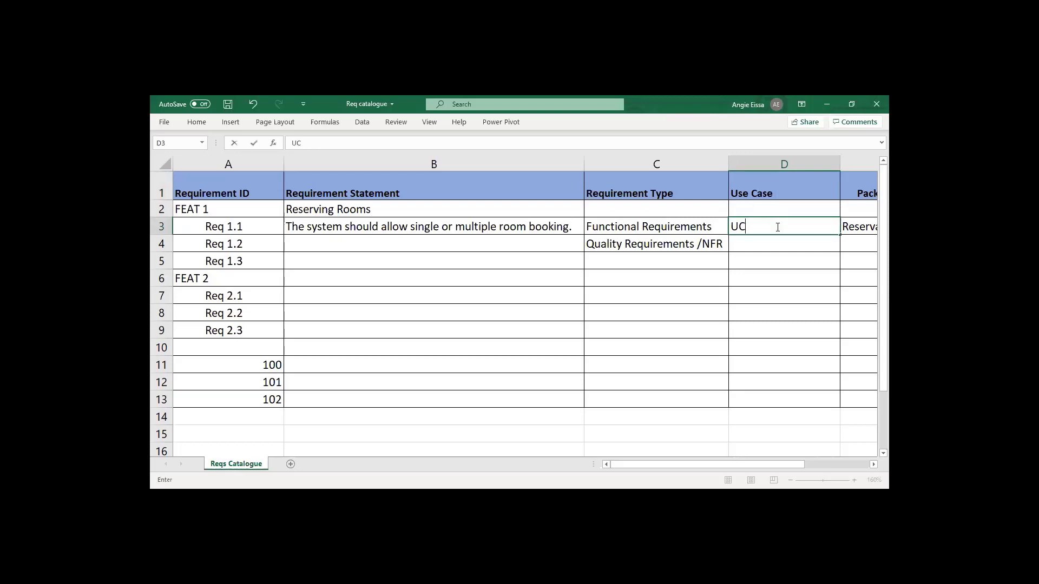
pyautogui.write('11')
pyautogui.click(781, 258)
pyautogui.click(776, 226)
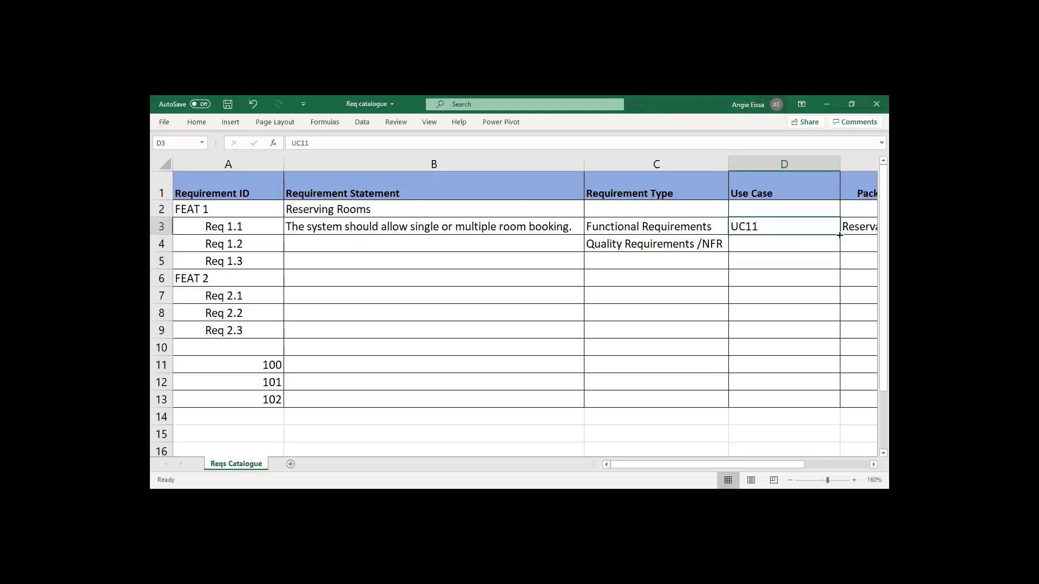
pyautogui.moveTo(840, 235); pyautogui.dragTo(832, 255)
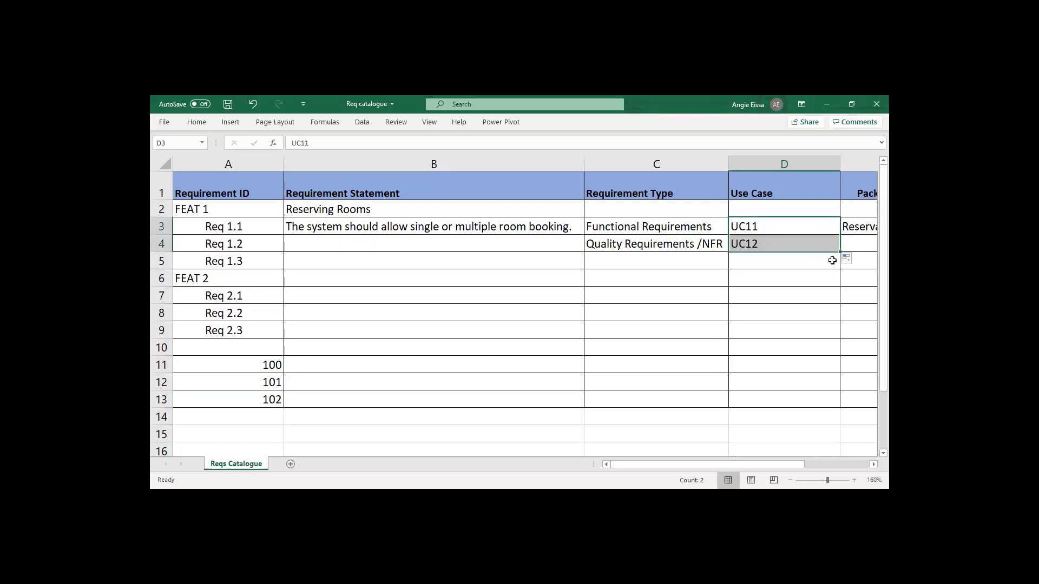
pyautogui.doubleClick(772, 243)
pyautogui.press('BackSpace')
pyautogui.write('1')
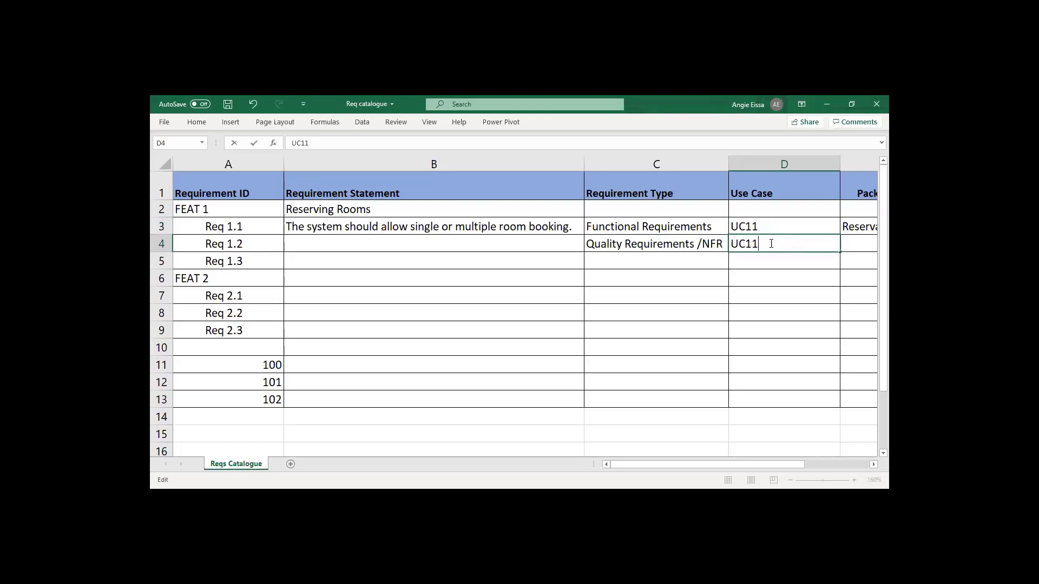
pyautogui.click(755, 282)
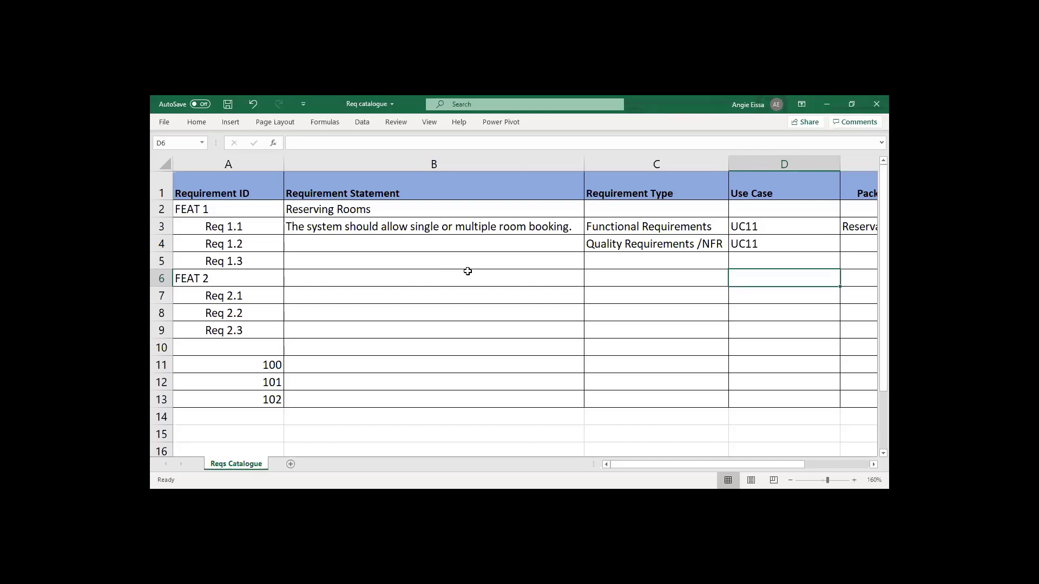
pyautogui.click(762, 194)
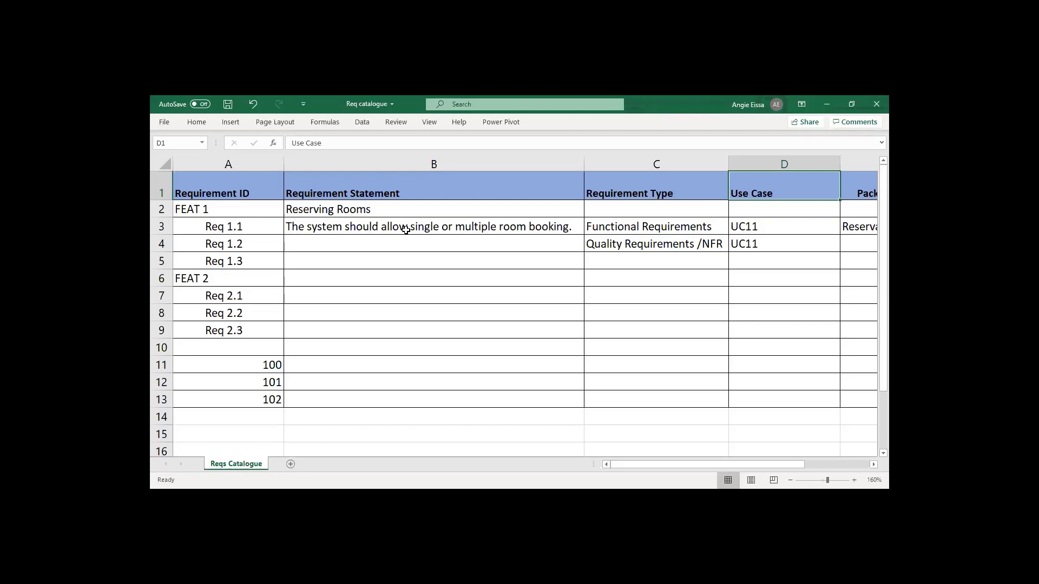
pyautogui.click(433, 237)
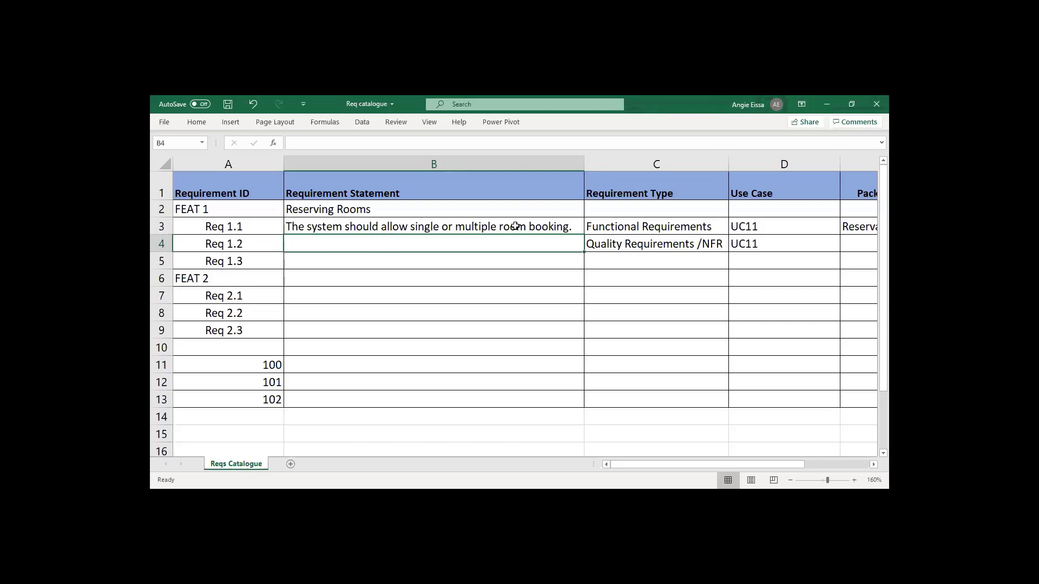
pyautogui.doubleClick(568, 226)
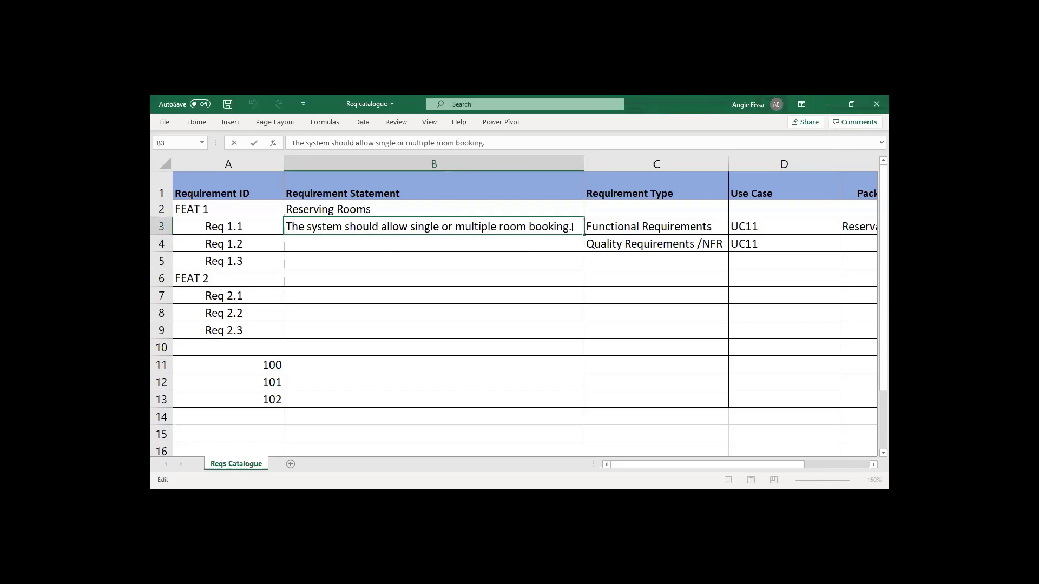
pyautogui.moveTo(571, 226); pyautogui.dragTo(284, 226)
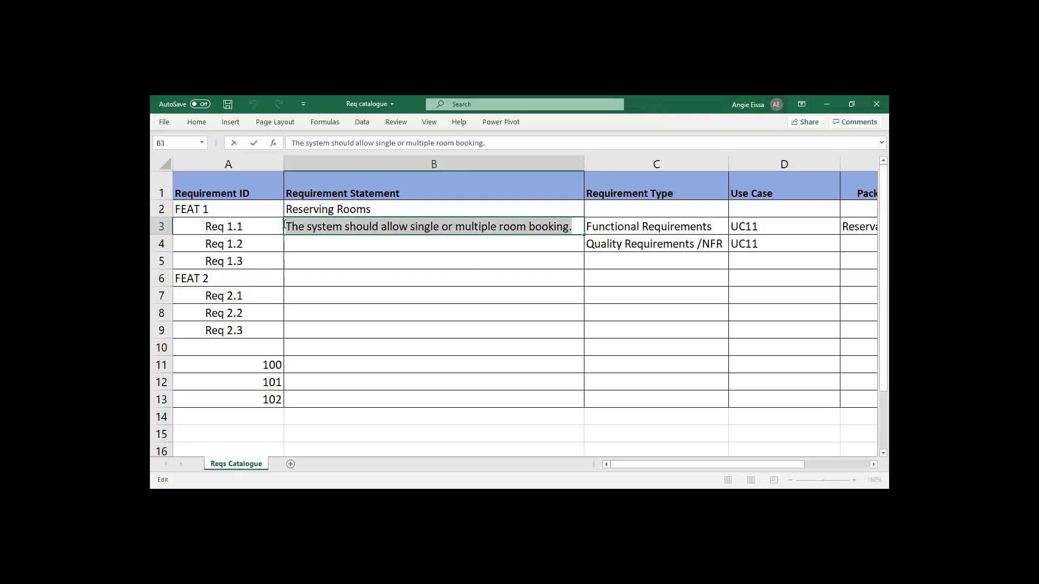
pyautogui.press('Return')
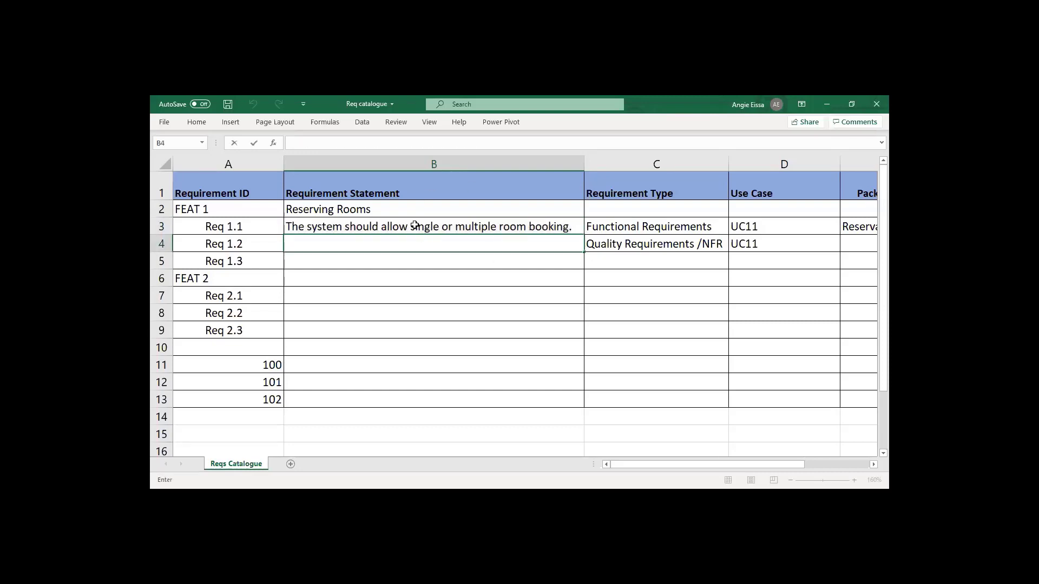
# Make the words "single or multiple" bold in the Req 1.1 requirement statement
pyautogui.doubleClick(410, 227)
pyautogui.moveTo(410, 226); pyautogui.dragTo(497, 226)
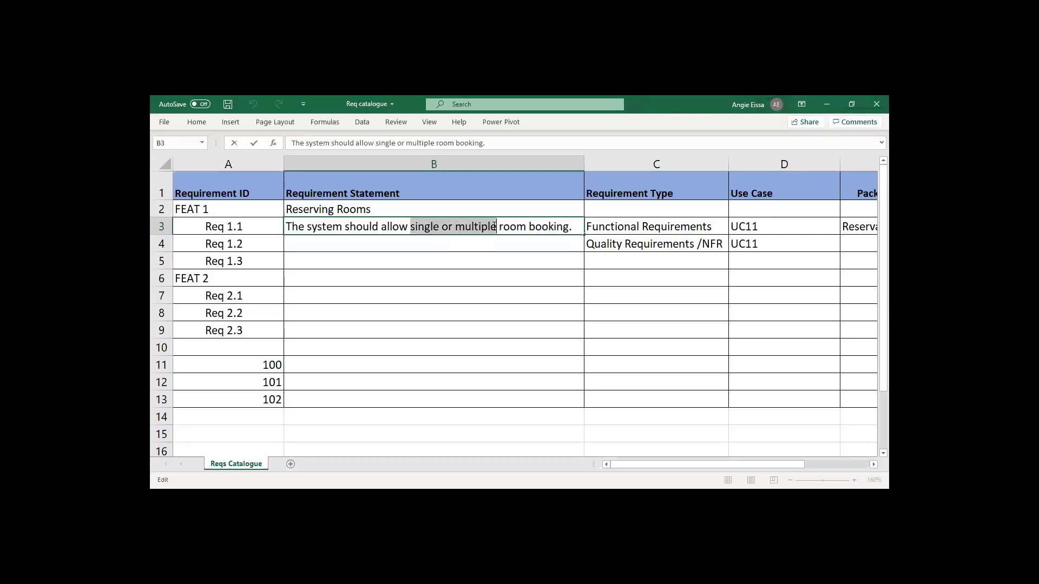
pyautogui.hotkey('ctrl', 'b')
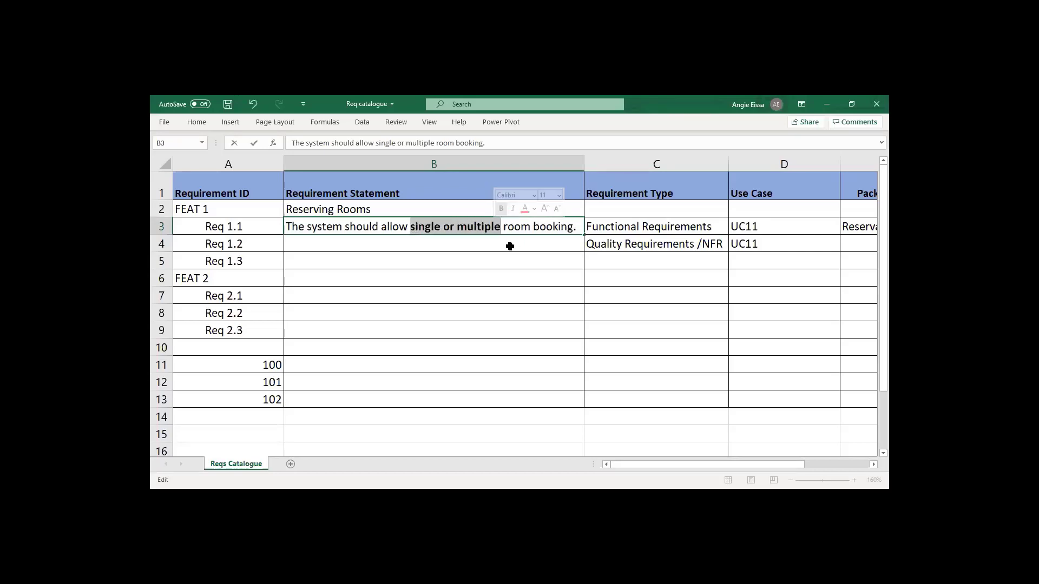
pyautogui.click(509, 245)
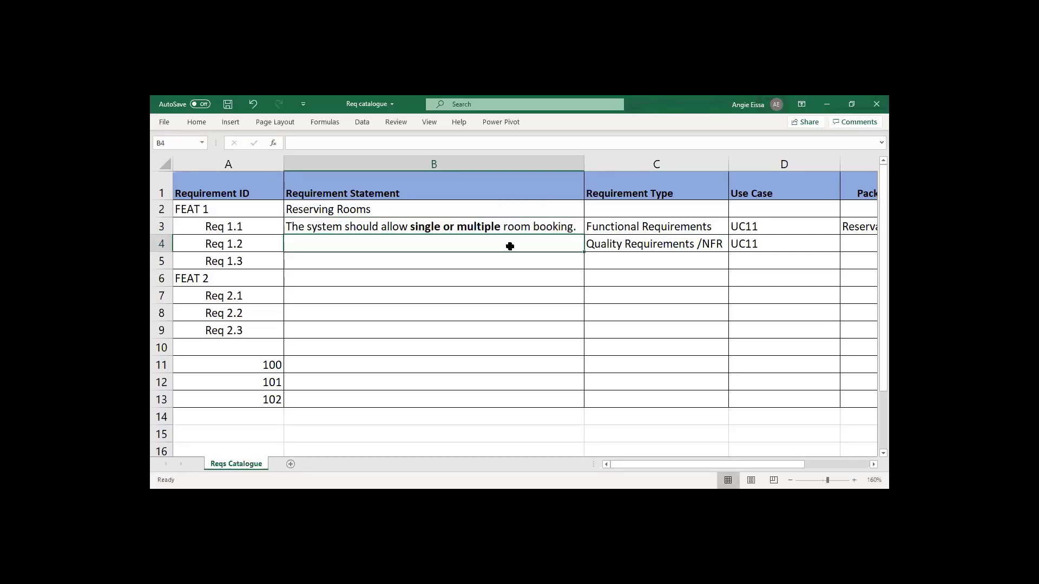
pyautogui.click(634, 224)
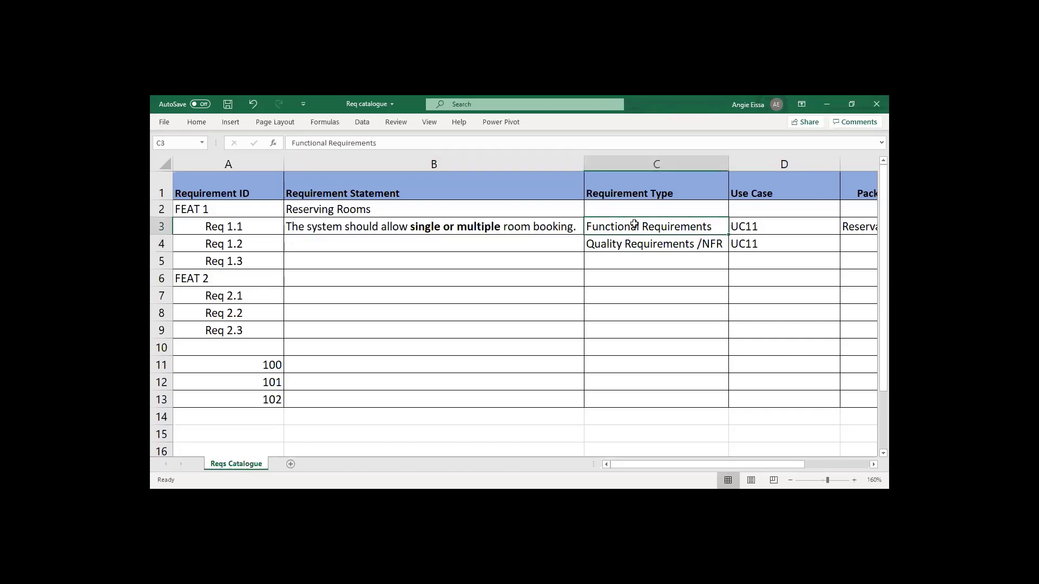
pyautogui.click(750, 228)
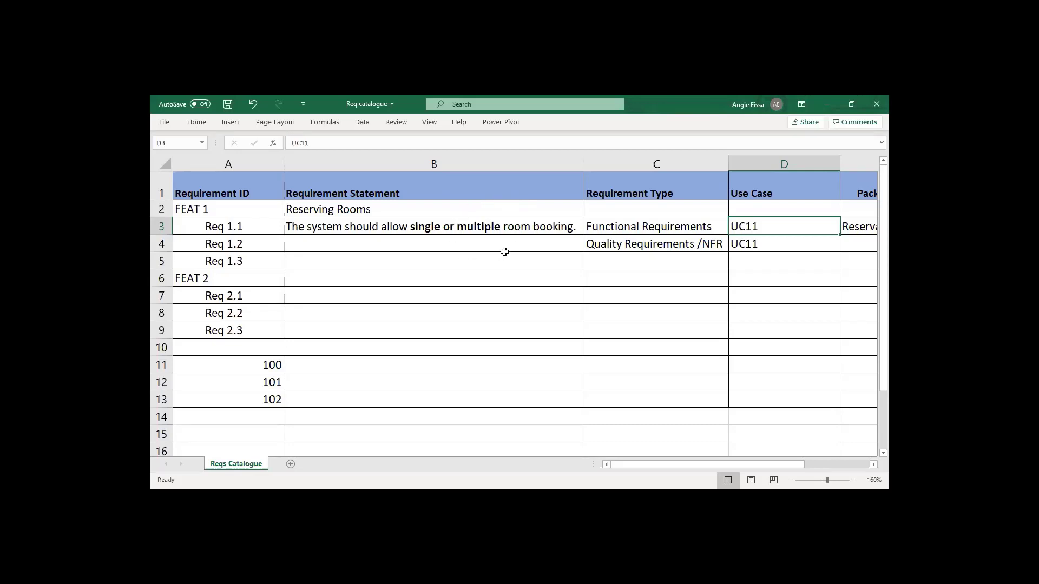
pyautogui.click(438, 230)
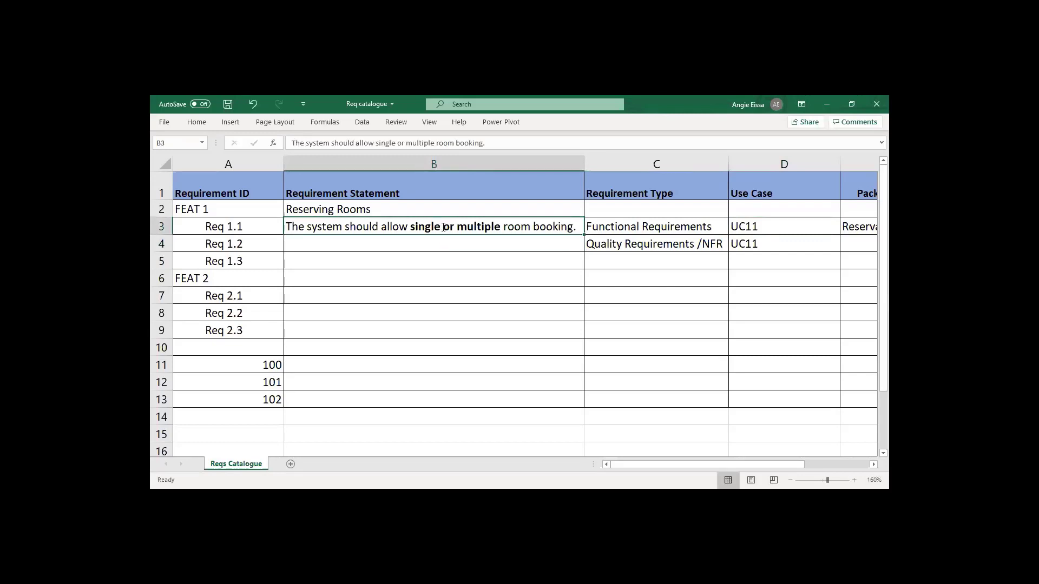
# Copy the full requirement statement text of Req 1.1 into the statement cell of Req 1.2
pyautogui.doubleClick(443, 227)
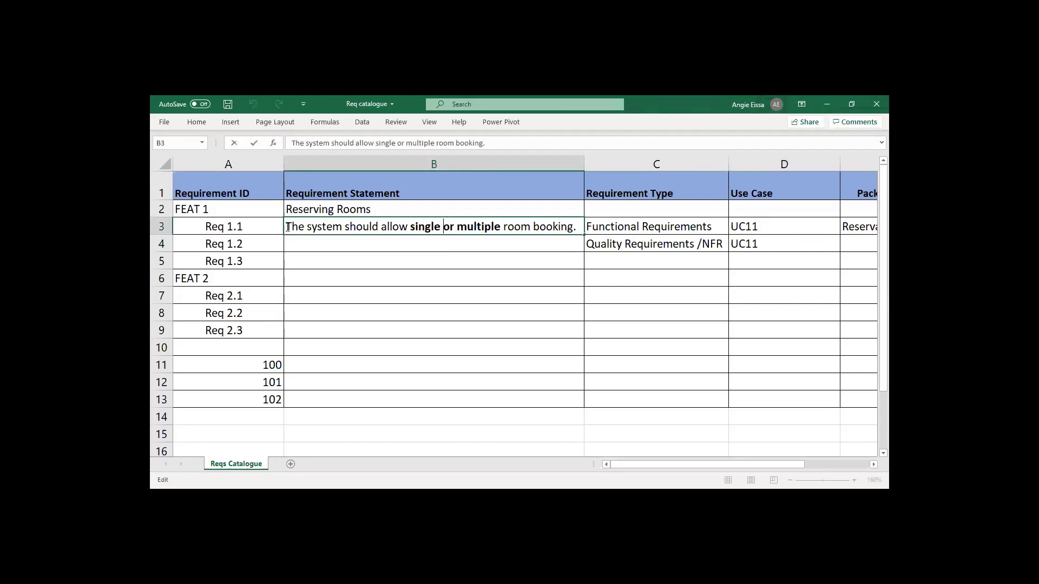
pyautogui.moveTo(287, 228); pyautogui.dragTo(584, 230)
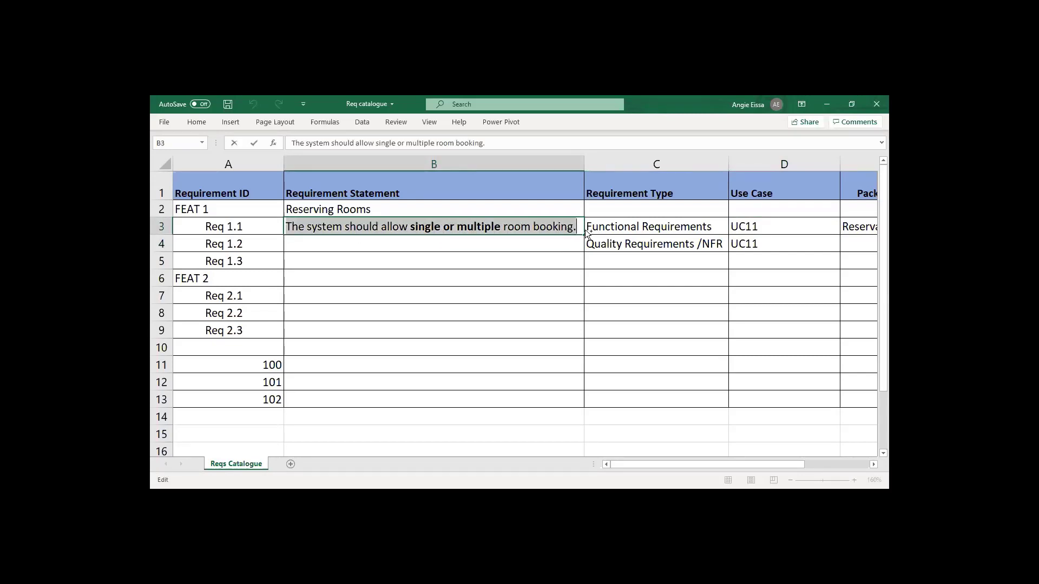
pyautogui.hotkey('ctrl', 'c')
pyautogui.click(485, 246)
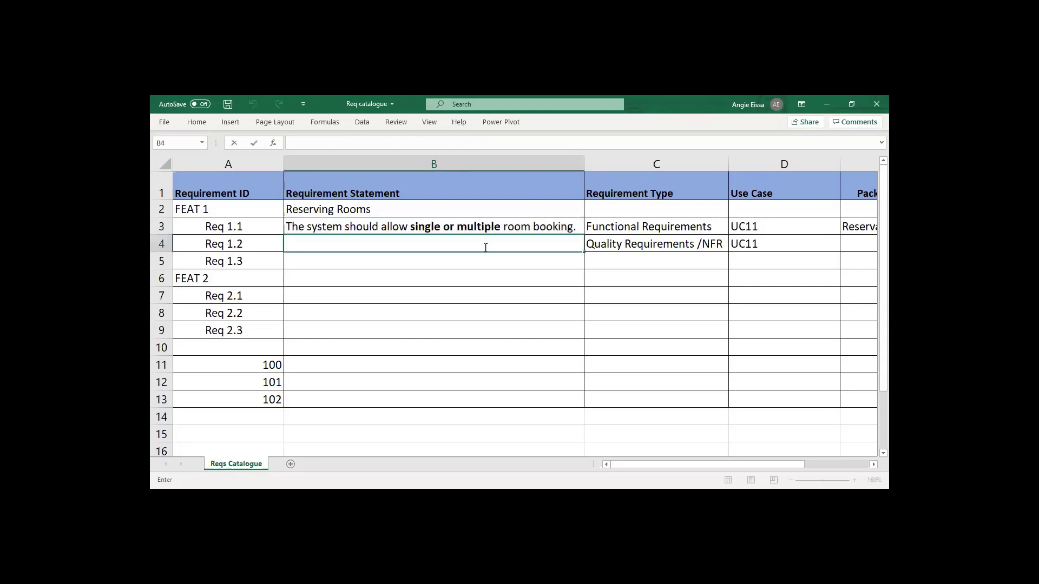
pyautogui.hotkey('ctrl', 'v')
# Remove "or multiple" from the Req 1.1 statement so it reads "The system should allow single room booking."
pyautogui.doubleClick(441, 227)
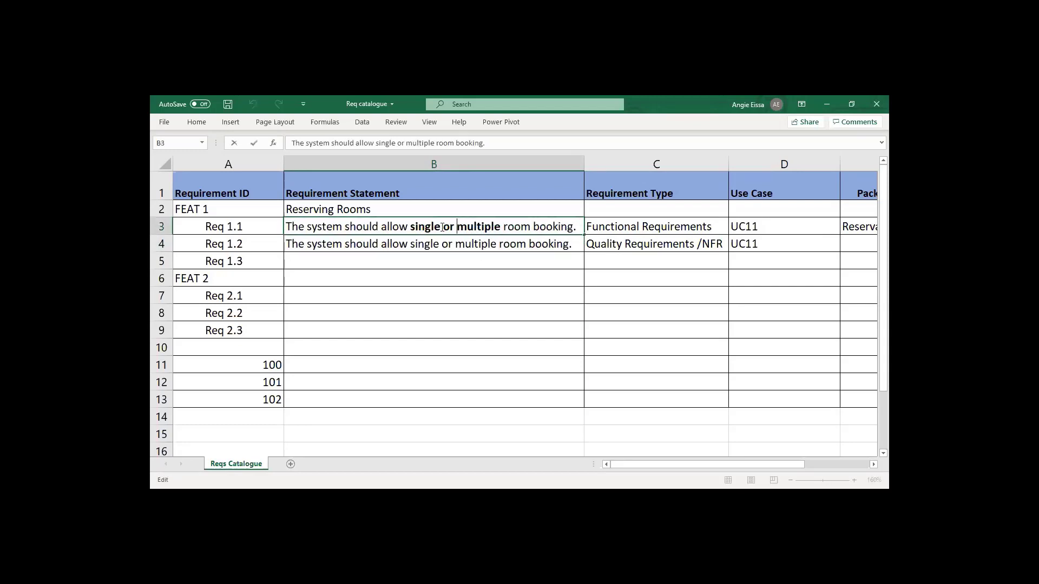
pyautogui.moveTo(440, 227); pyautogui.dragTo(503, 225)
pyautogui.press('Delete')
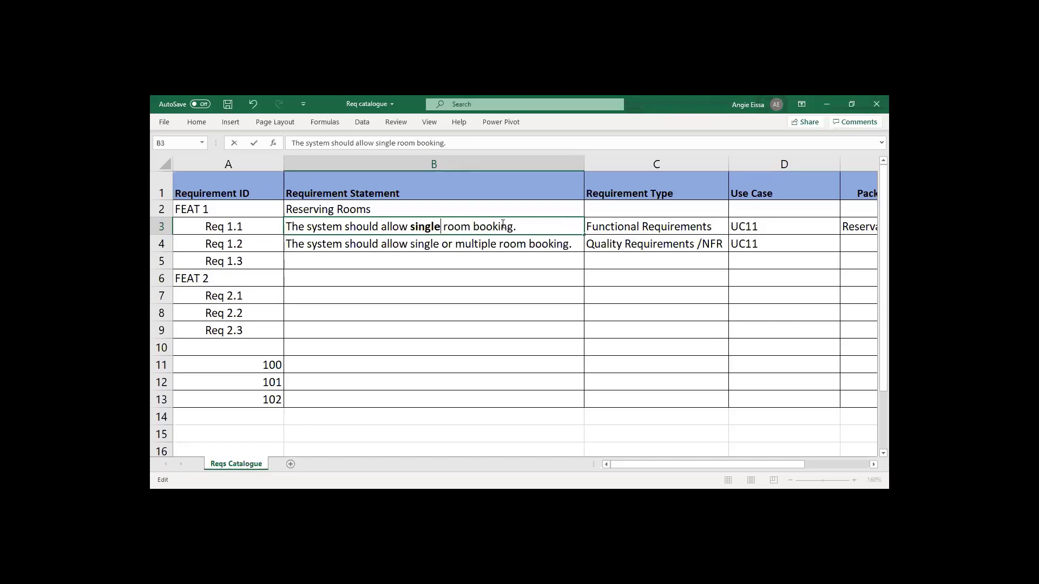
# Remove "single or" from the Req 1.2 statement so it reads "The system should allow multiple room booking."
pyautogui.doubleClick(458, 245)
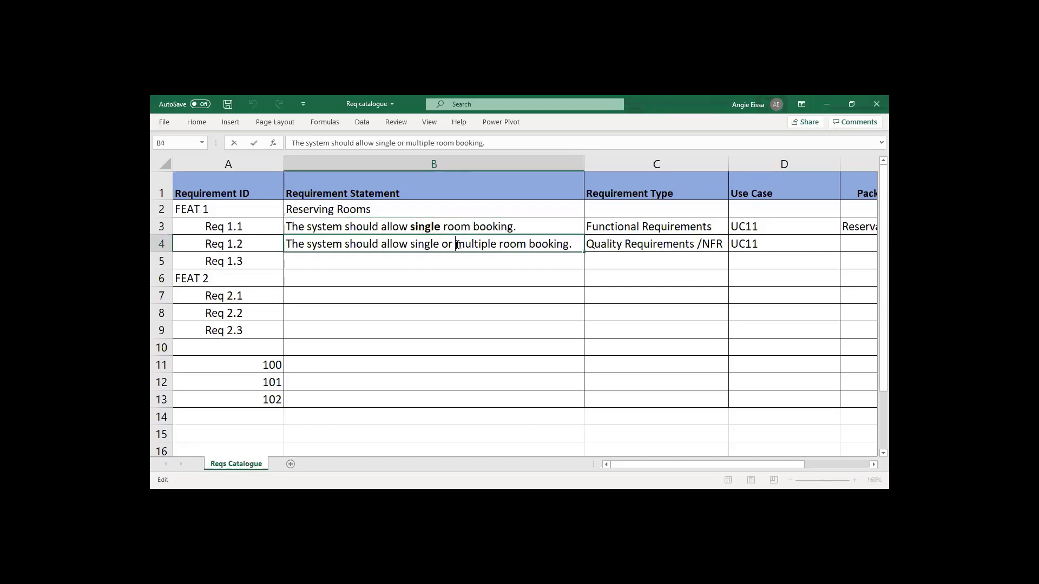
pyautogui.press('BackSpace')
pyautogui.press('BackSpace')
pyautogui.press('BackSpace')
pyautogui.press('BackSpace')
pyautogui.press('BackSpace')
pyautogui.press('BackSpace')
pyautogui.press('BackSpace')
pyautogui.press('BackSpace')
pyautogui.press('BackSpace')
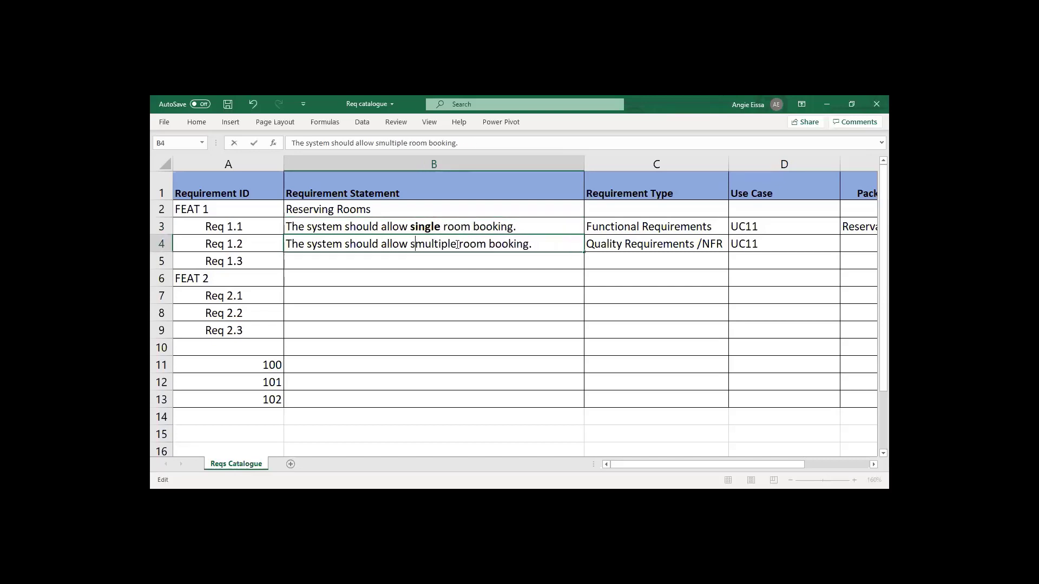
pyautogui.press('BackSpace')
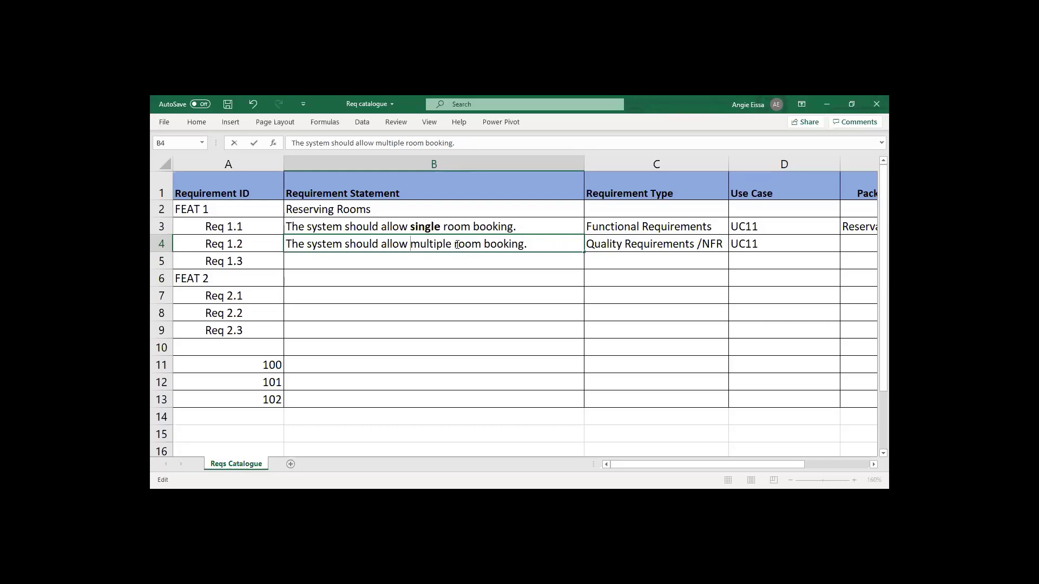
pyautogui.click(426, 263)
# Make the word "multiple" bold in the Req 1.2 requirement statement
pyautogui.doubleClick(429, 245)
pyautogui.moveTo(410, 244); pyautogui.dragTo(453, 243)
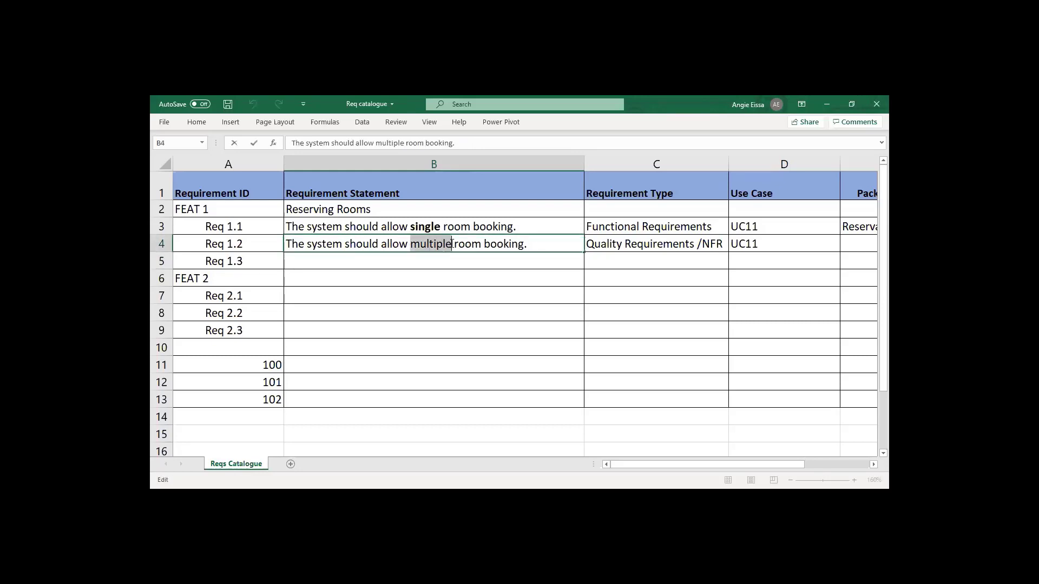
pyautogui.hotkey('ctrl', 'b')
pyautogui.click(468, 262)
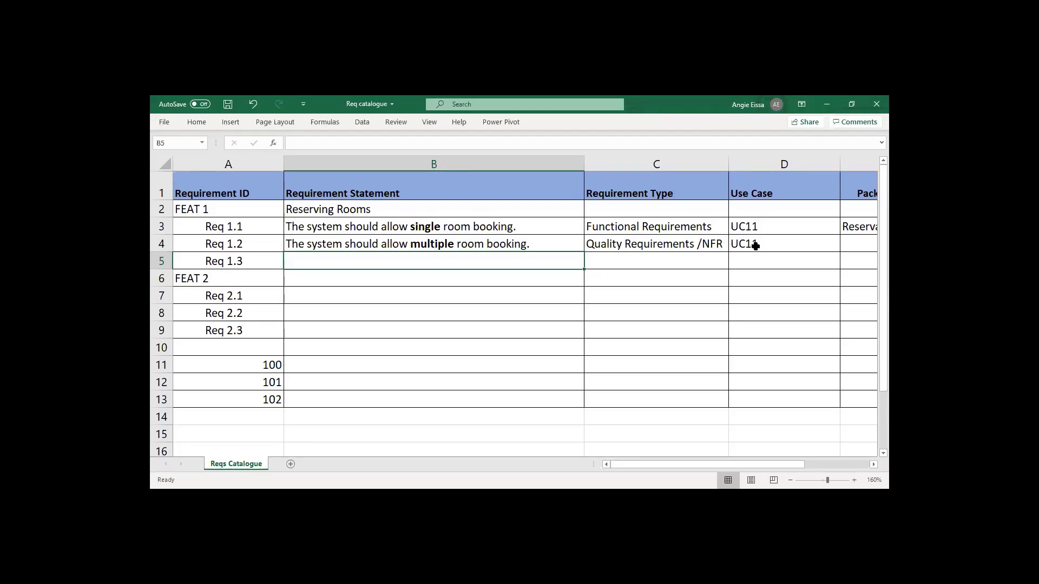
pyautogui.click(556, 242)
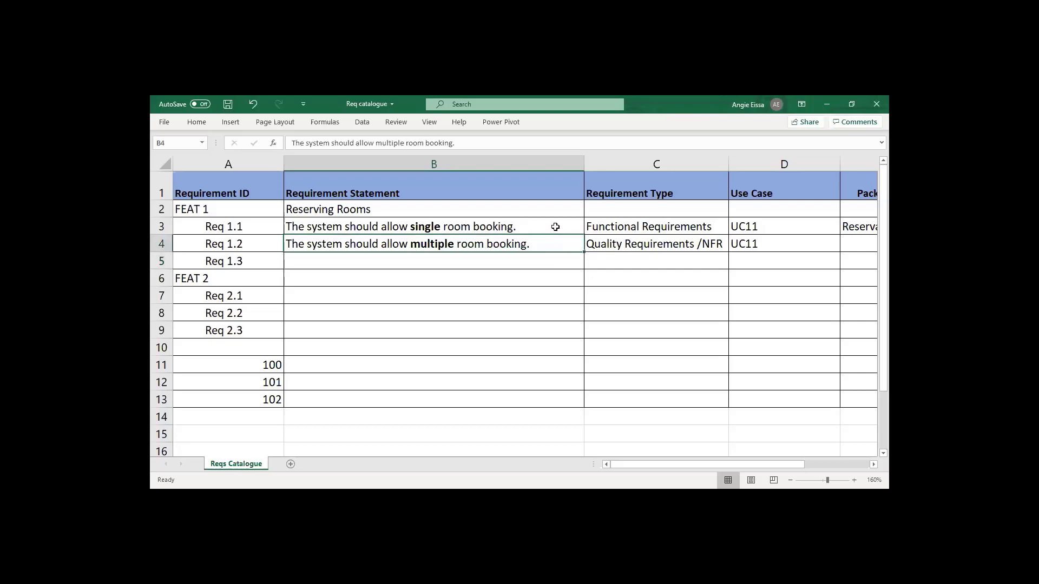
pyautogui.click(556, 227)
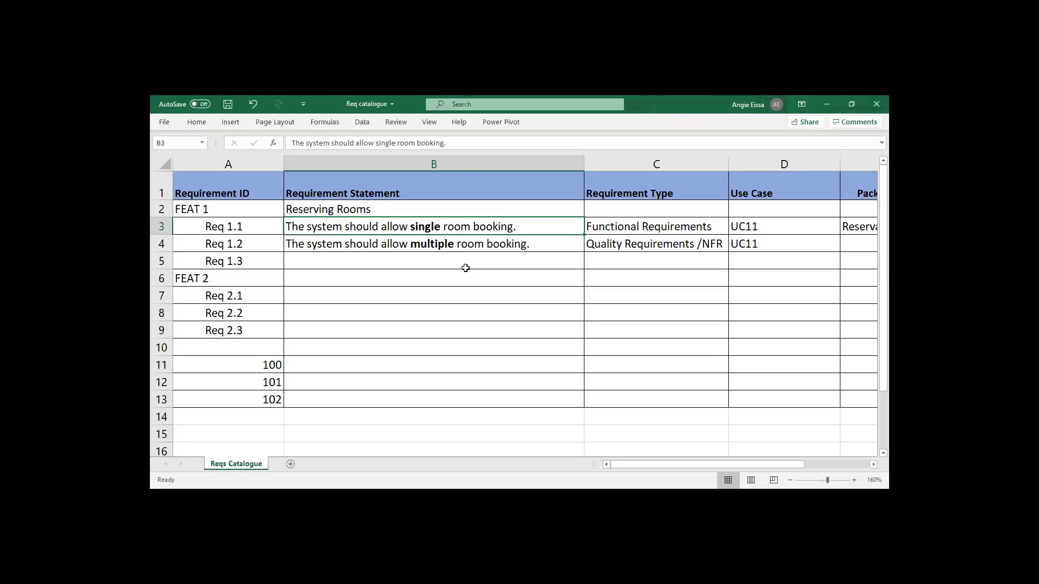
pyautogui.click(451, 244)
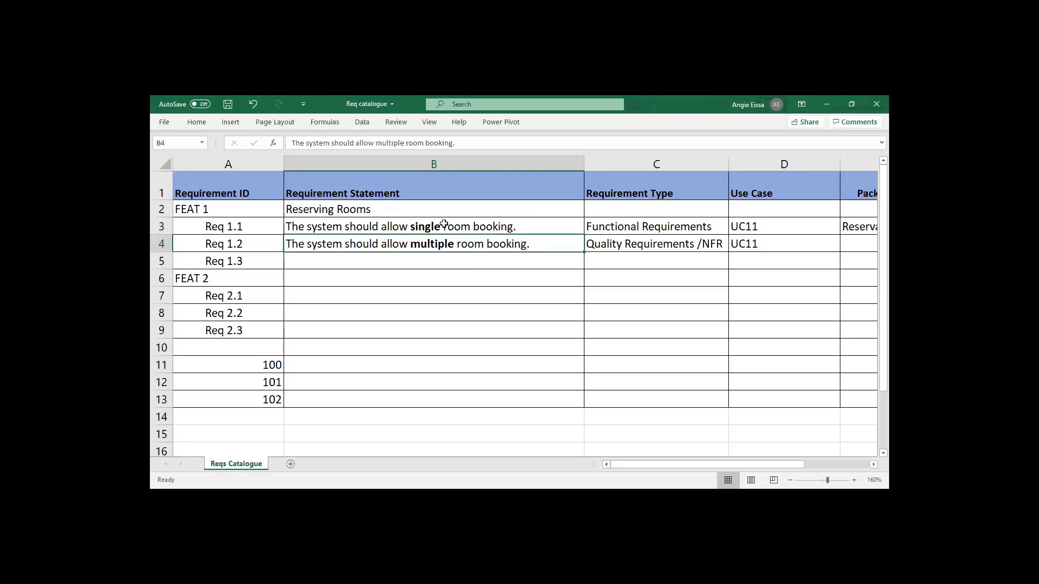
pyautogui.click(440, 228)
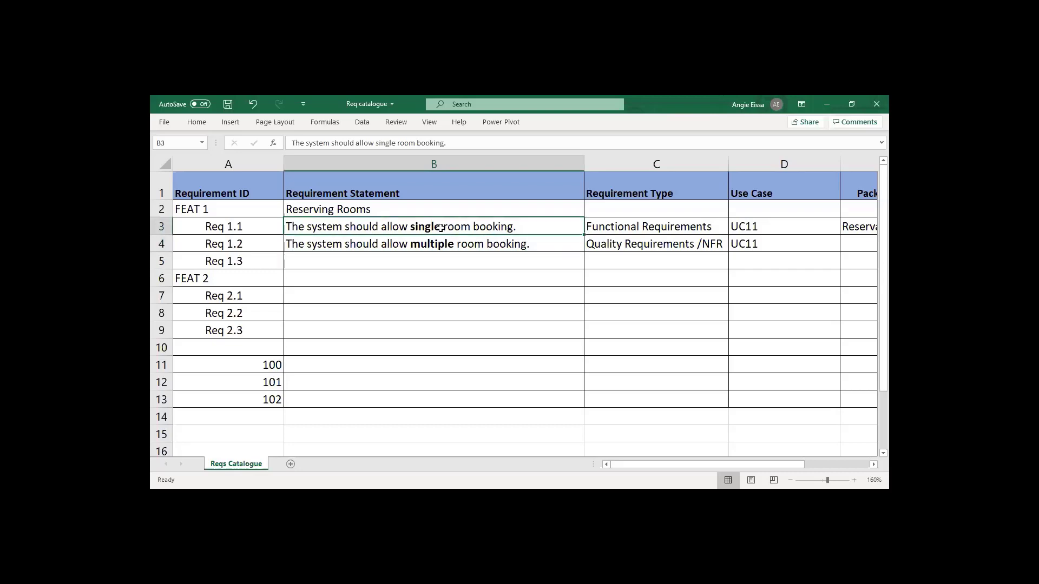